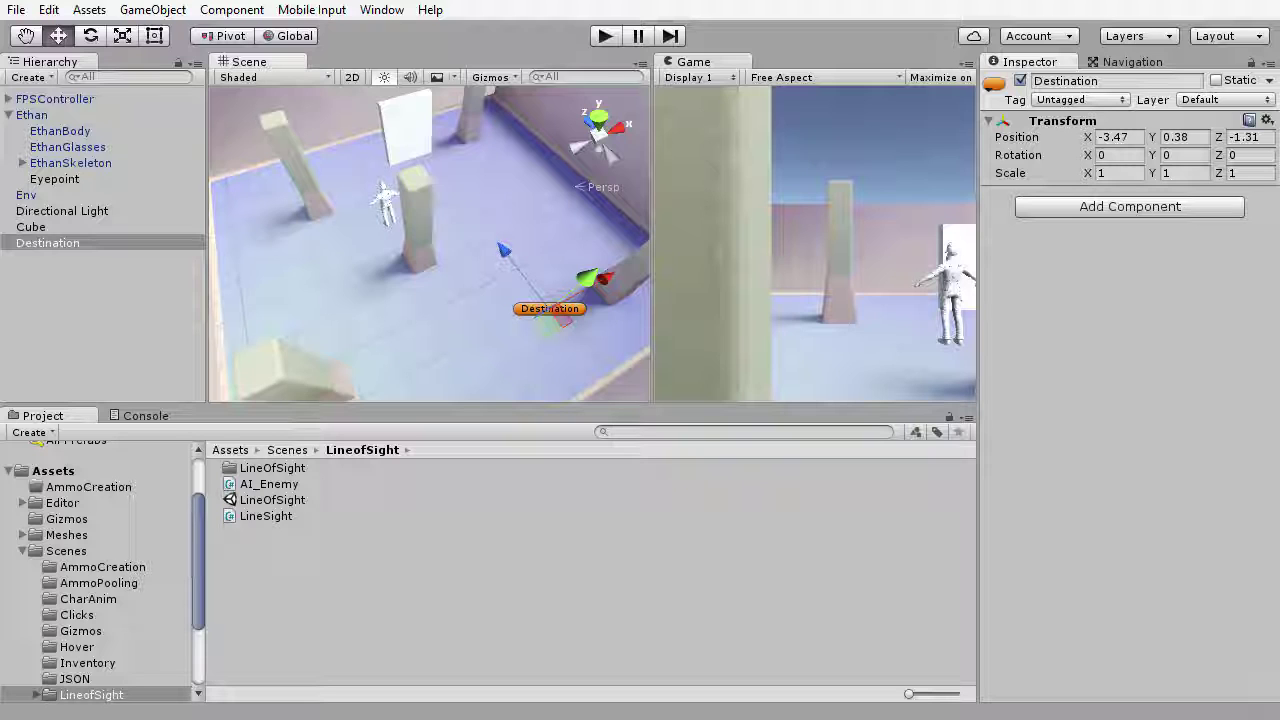
Step: Open the Animation window for the Destination object and dock it beside the Console
{"action": "left_click", "coordinate": [72, 240]}
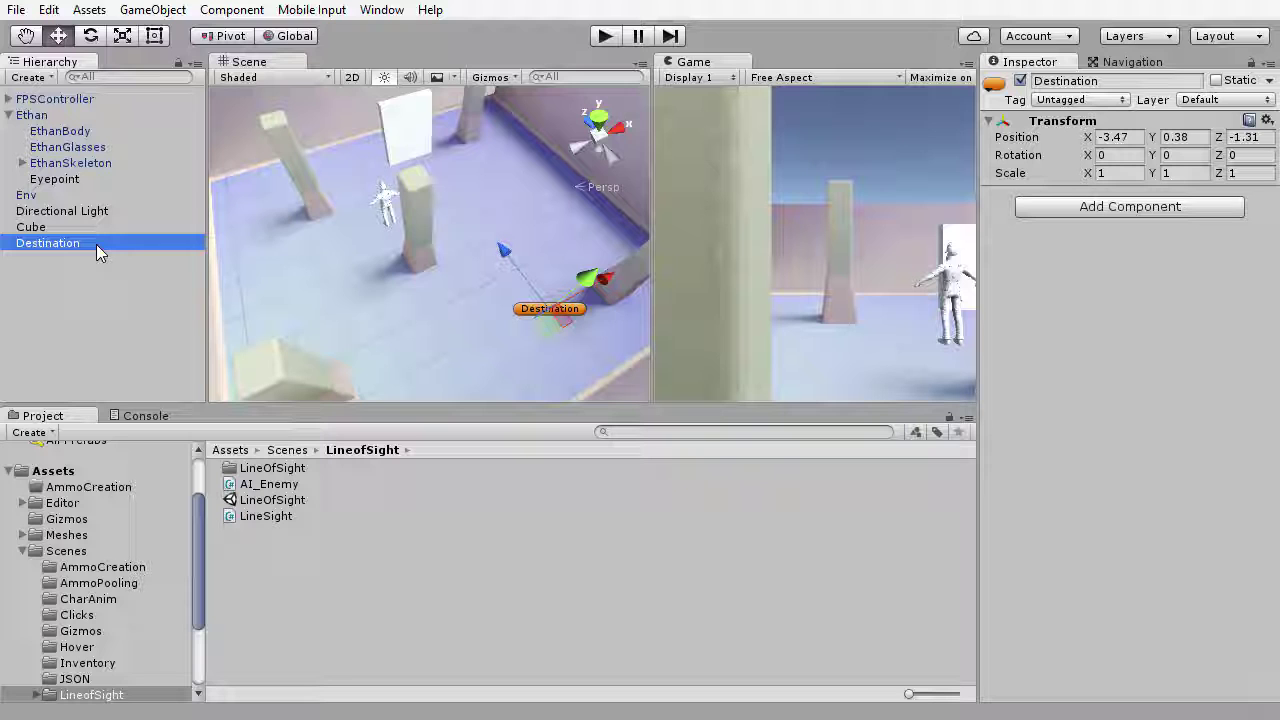
{"action": "left_click", "coordinate": [382, 10]}
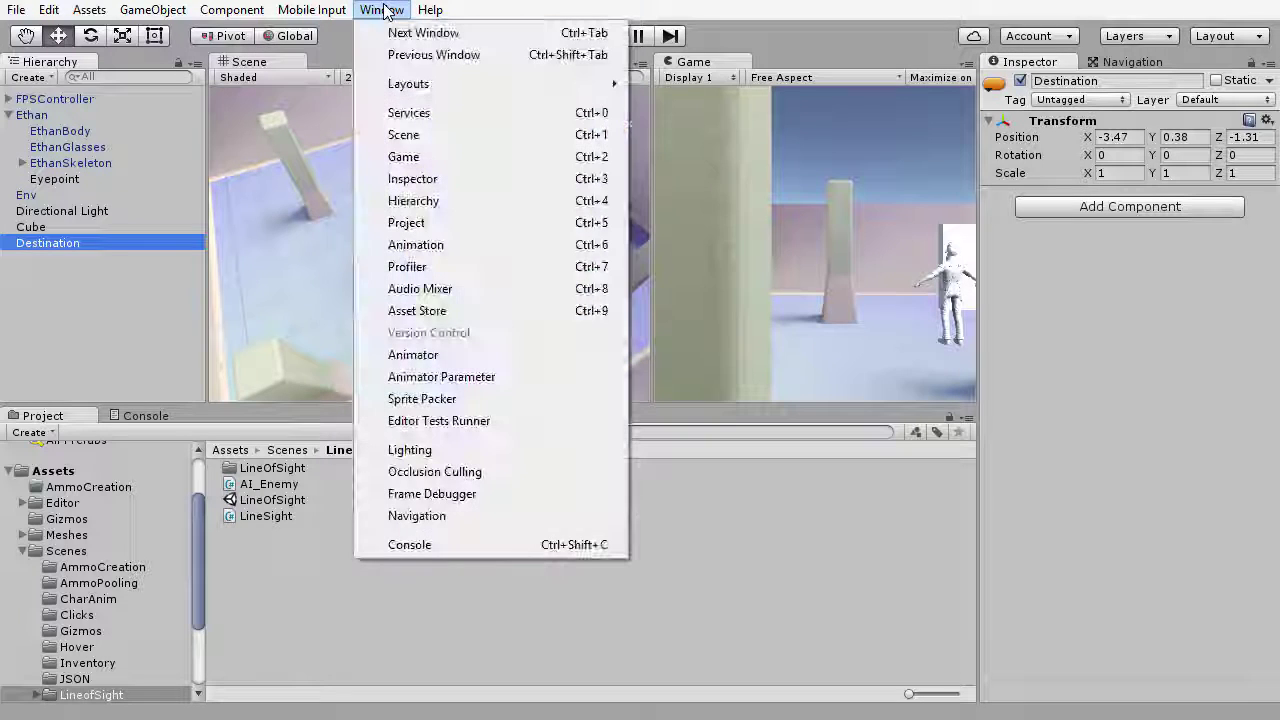
{"action": "left_click", "coordinate": [447, 245]}
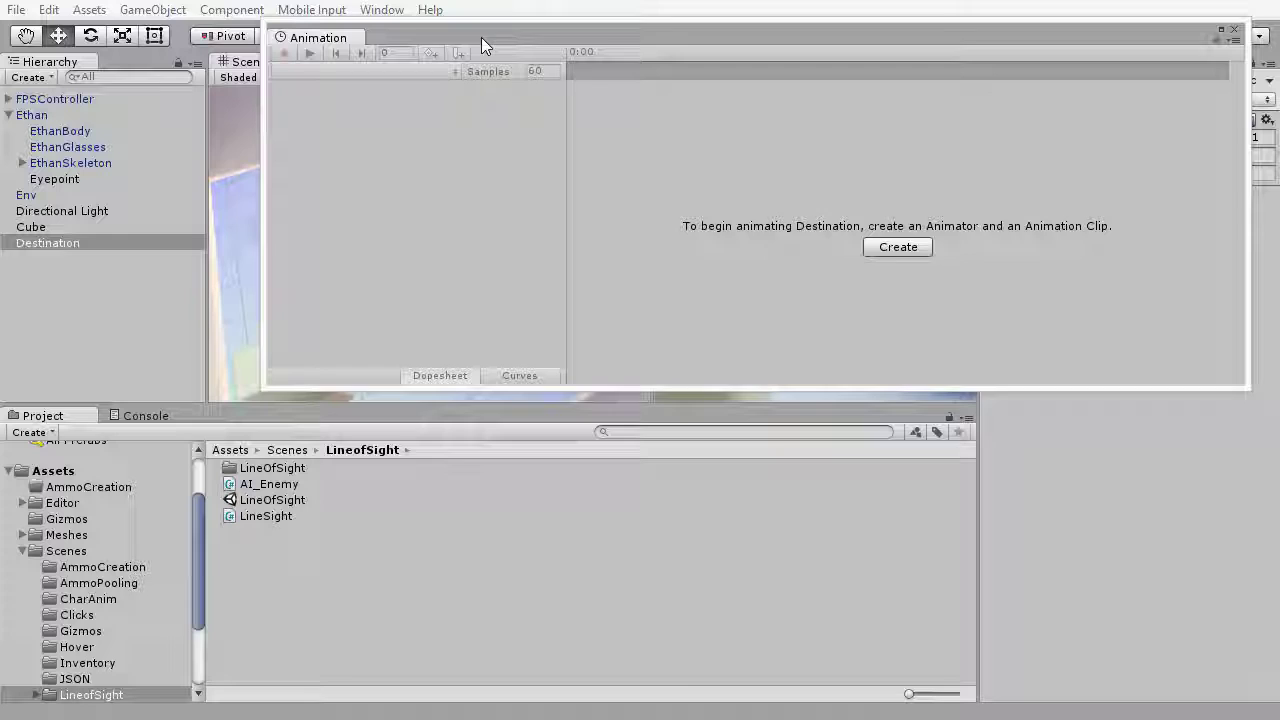
{"action": "mouse_move", "coordinate": [481, 37]}
{"action": "left_mouse_down"}
{"action": "mouse_move", "coordinate": [499, 93]}
{"action": "mouse_move", "coordinate": [483, 99]}
{"action": "mouse_move", "coordinate": [464, 53]}
{"action": "left_mouse_up"}
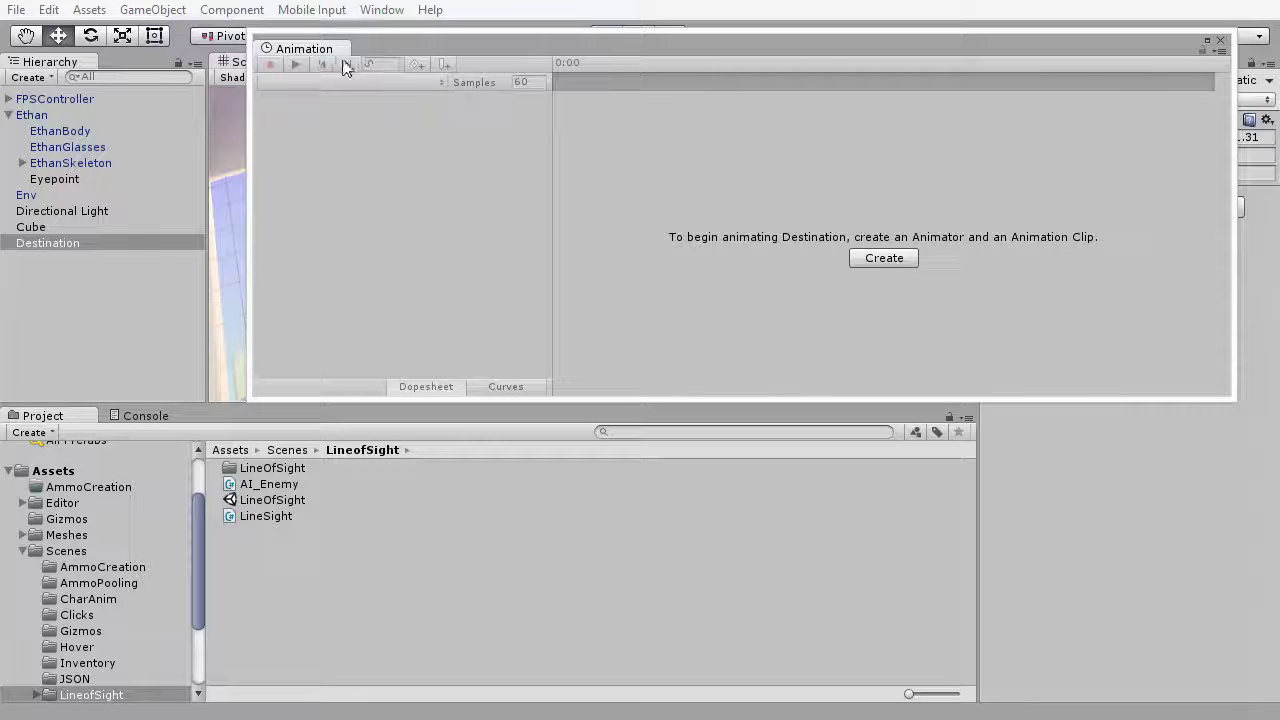
{"action": "left_click_drag", "start_coordinate": [304, 48], "coordinate": [266, 422]}
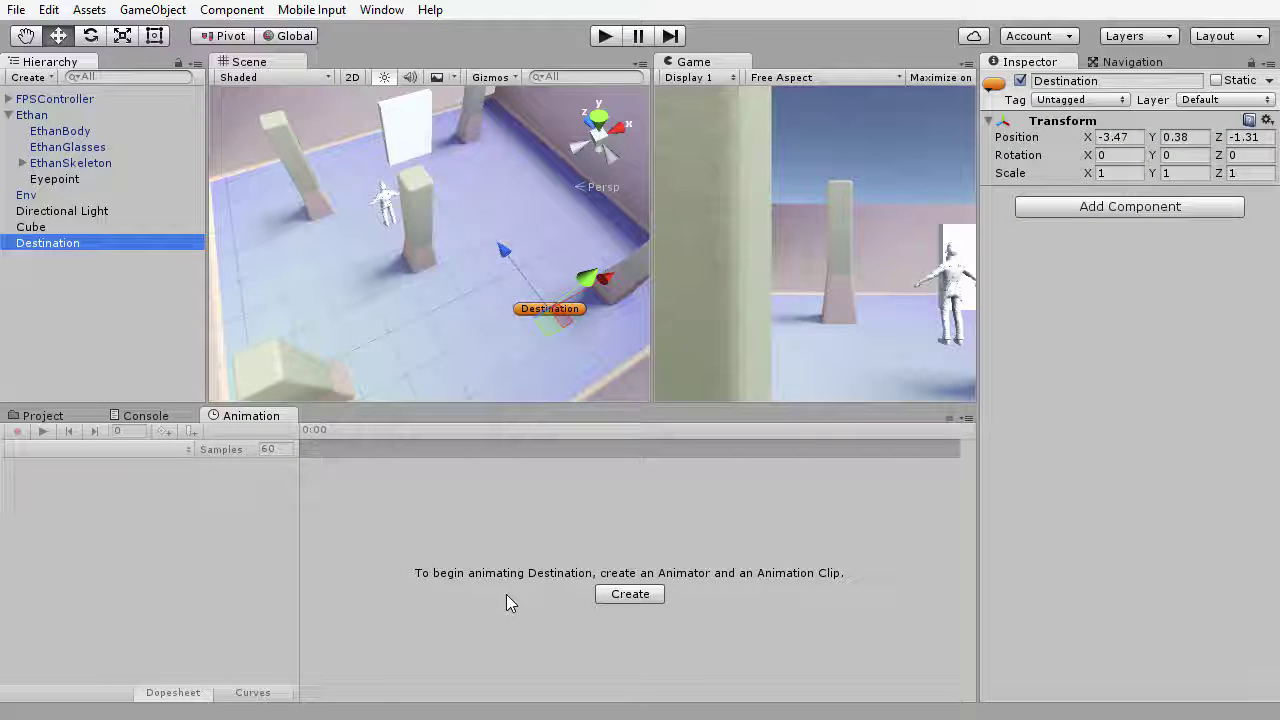
Step: Create an animation clip named anim_Destination for the Destination object in the LineofSight folder
{"action": "left_click_drag", "start_coordinate": [45, 243], "coordinate": [71, 237]}
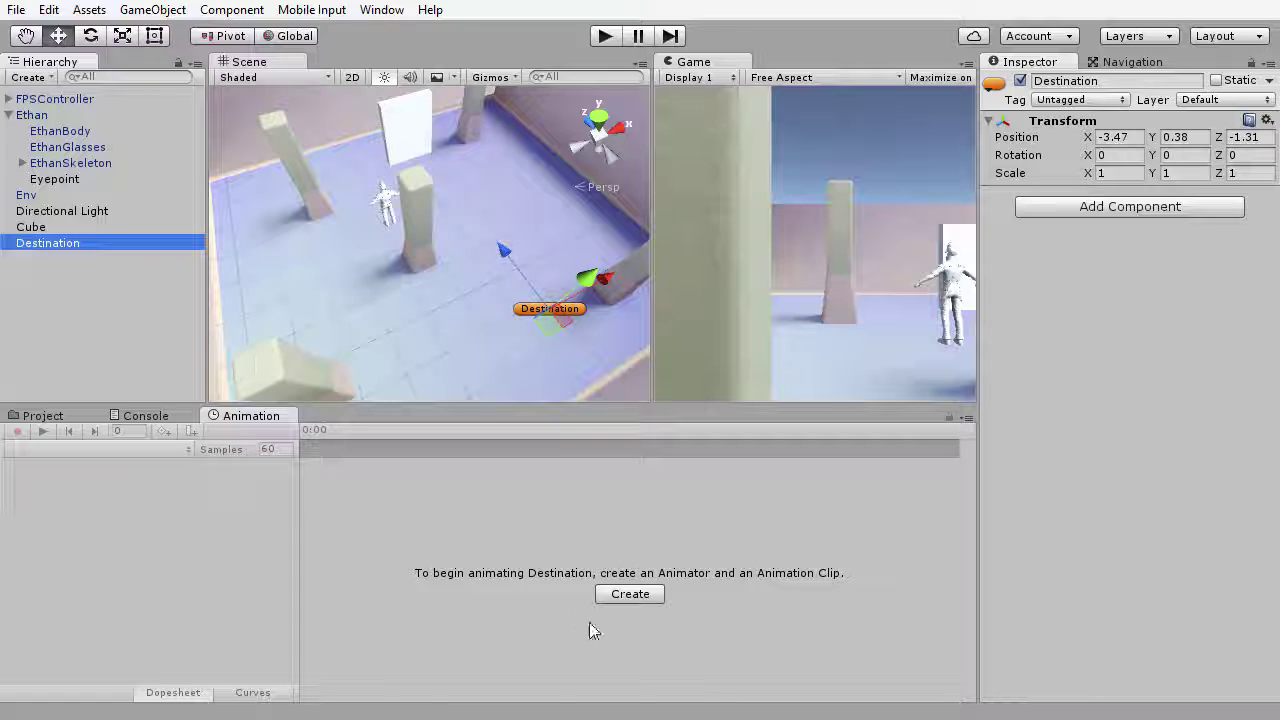
{"action": "left_click", "coordinate": [630, 594]}
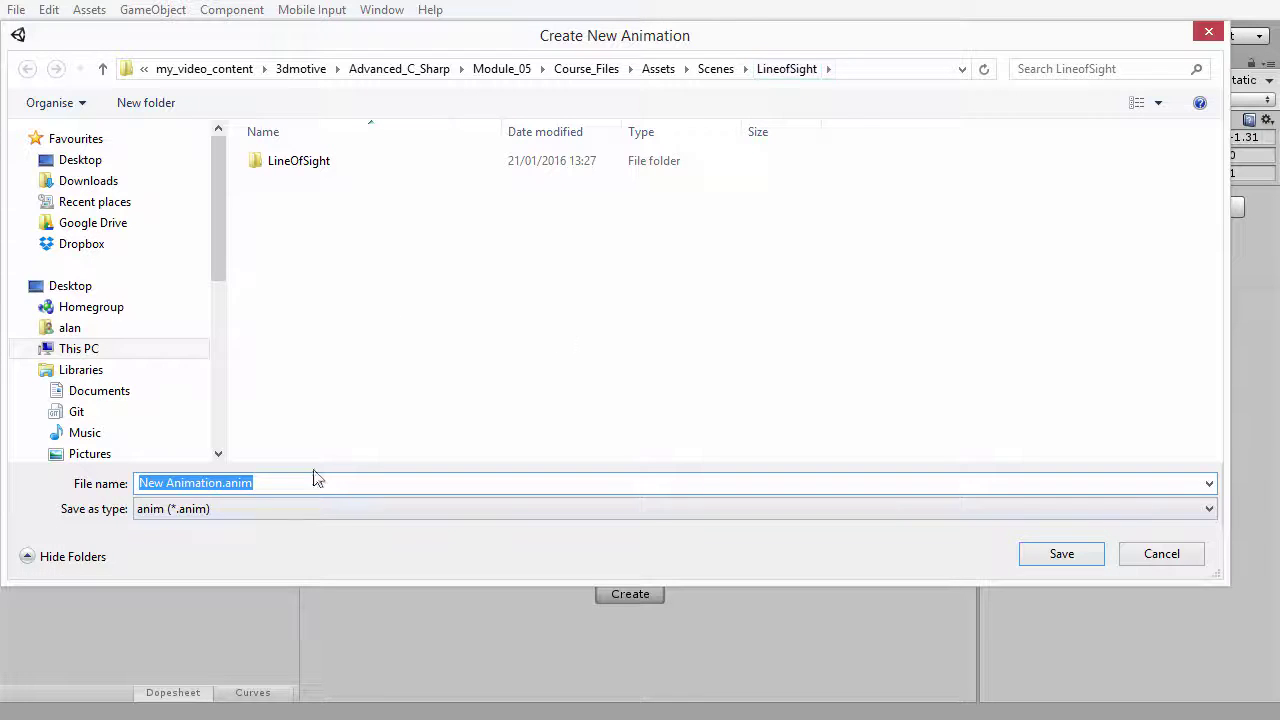
{"action": "type", "text": "anim_"}
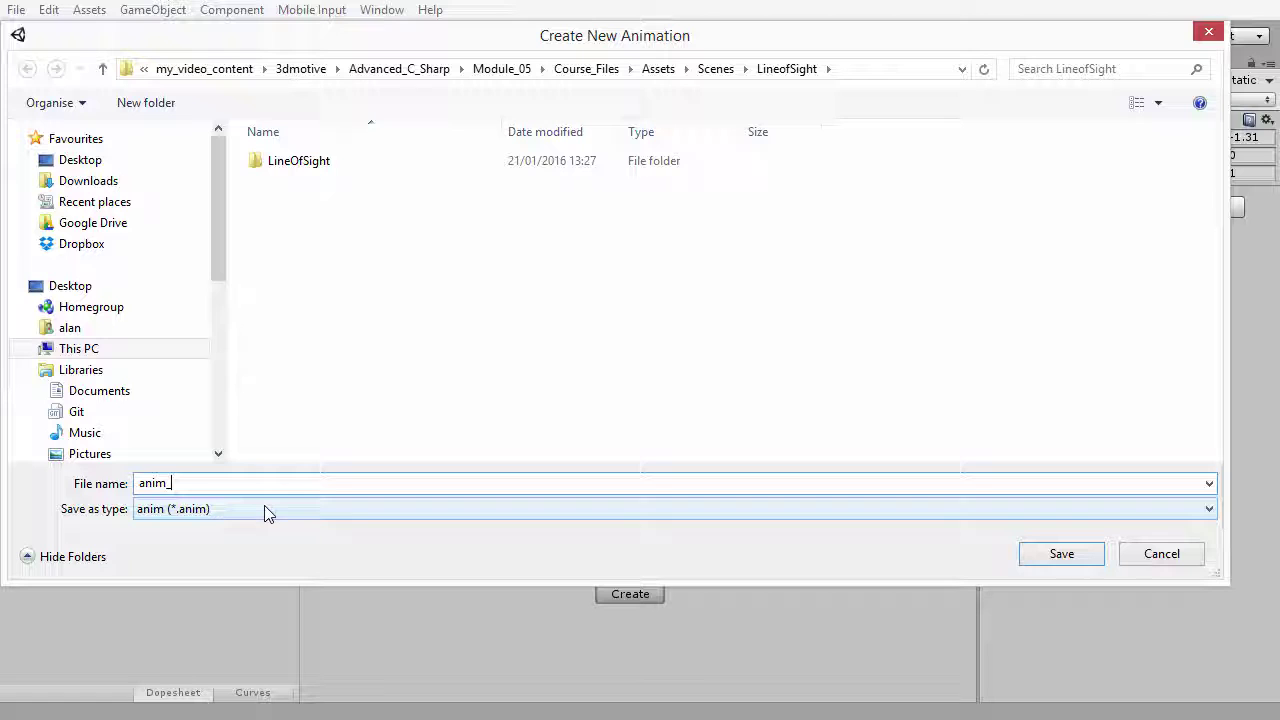
{"action": "type", "text": "Destination"}
{"action": "left_click", "coordinate": [1052, 558]}
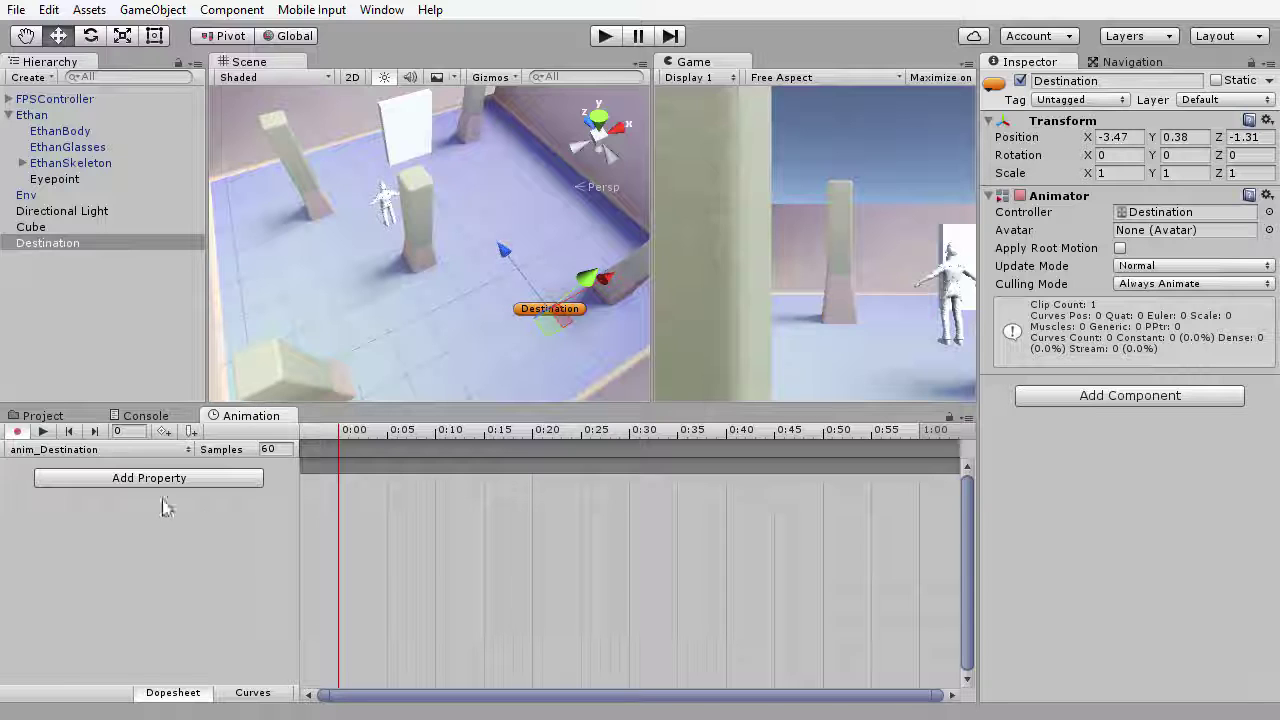
Step: Add the Transform Position property to the anim_Destination clip and select its start and end keyframes in turn
{"action": "left_click", "coordinate": [206, 482]}
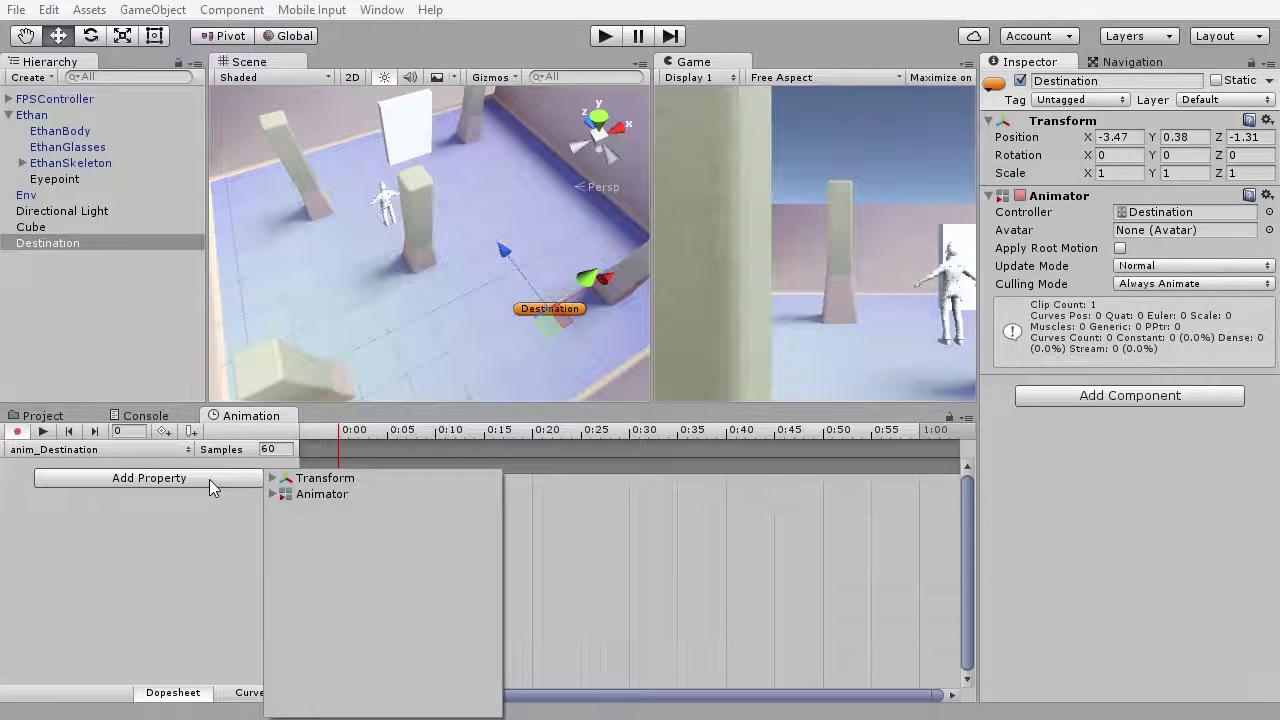
{"action": "left_click", "coordinate": [275, 481]}
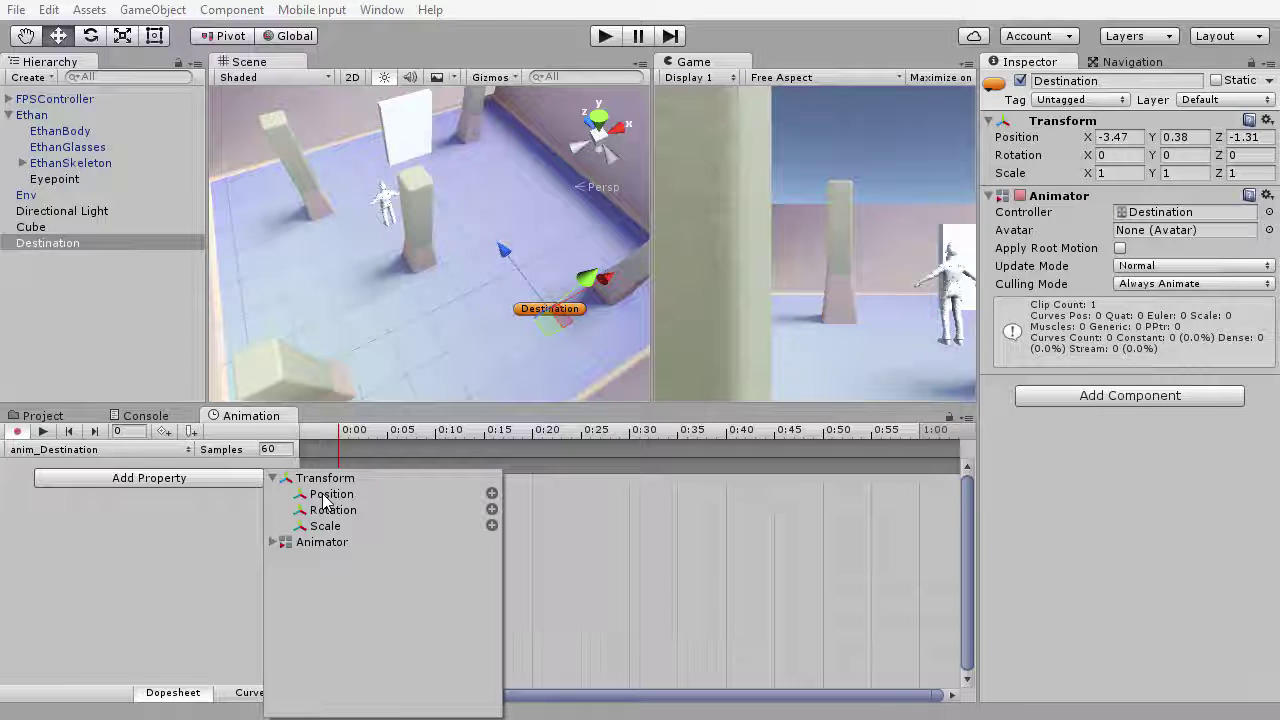
{"action": "left_click", "coordinate": [491, 494]}
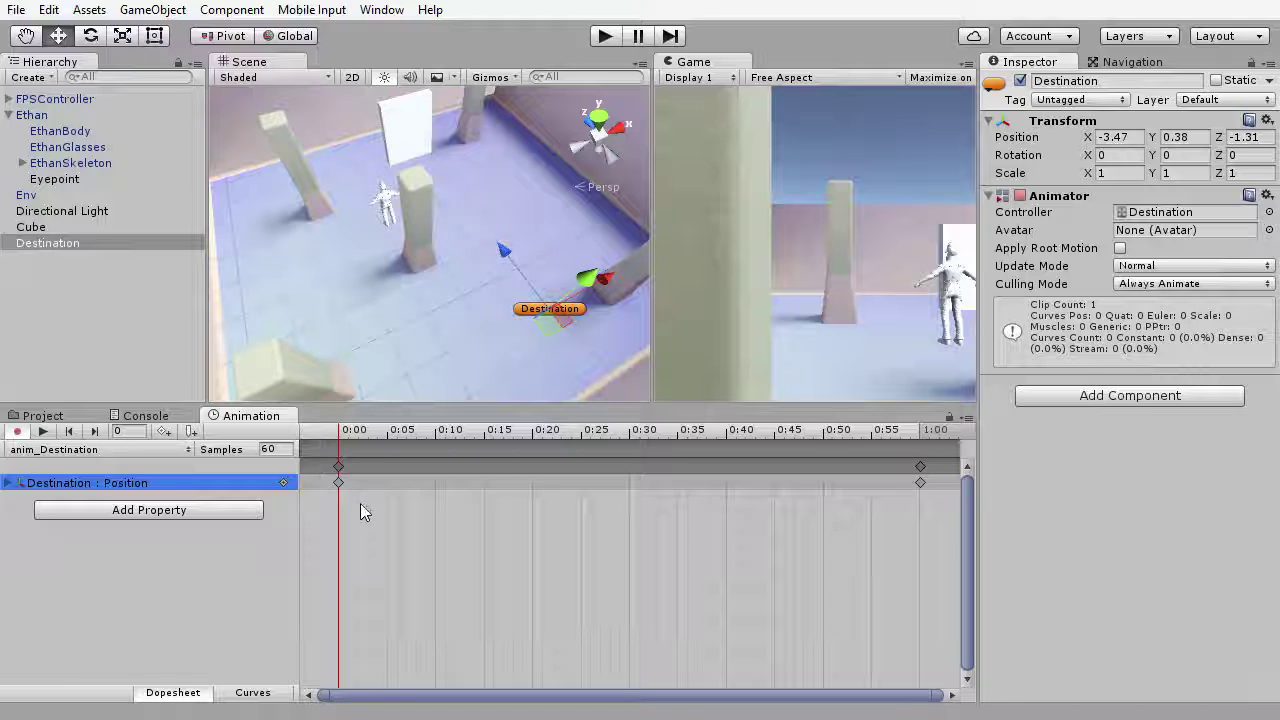
{"action": "left_click_drag", "start_coordinate": [370, 520], "coordinate": [334, 458]}
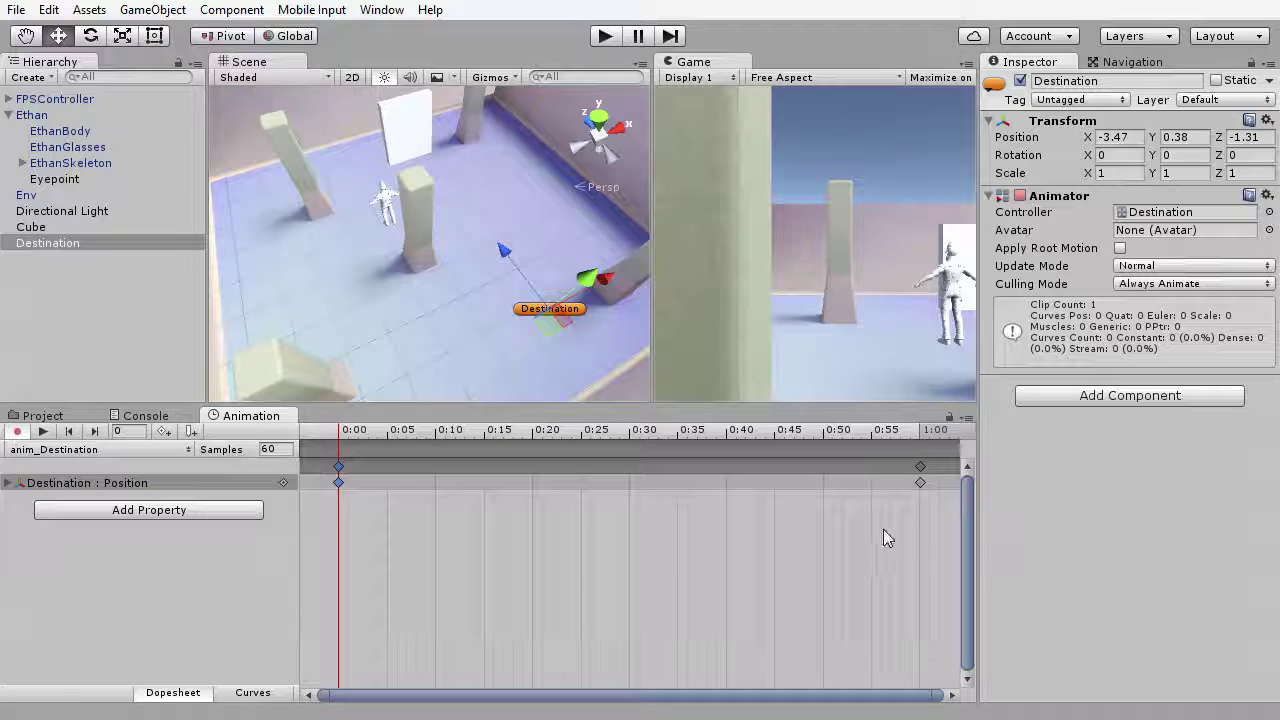
{"action": "left_click_drag", "start_coordinate": [880, 492], "coordinate": [945, 478]}
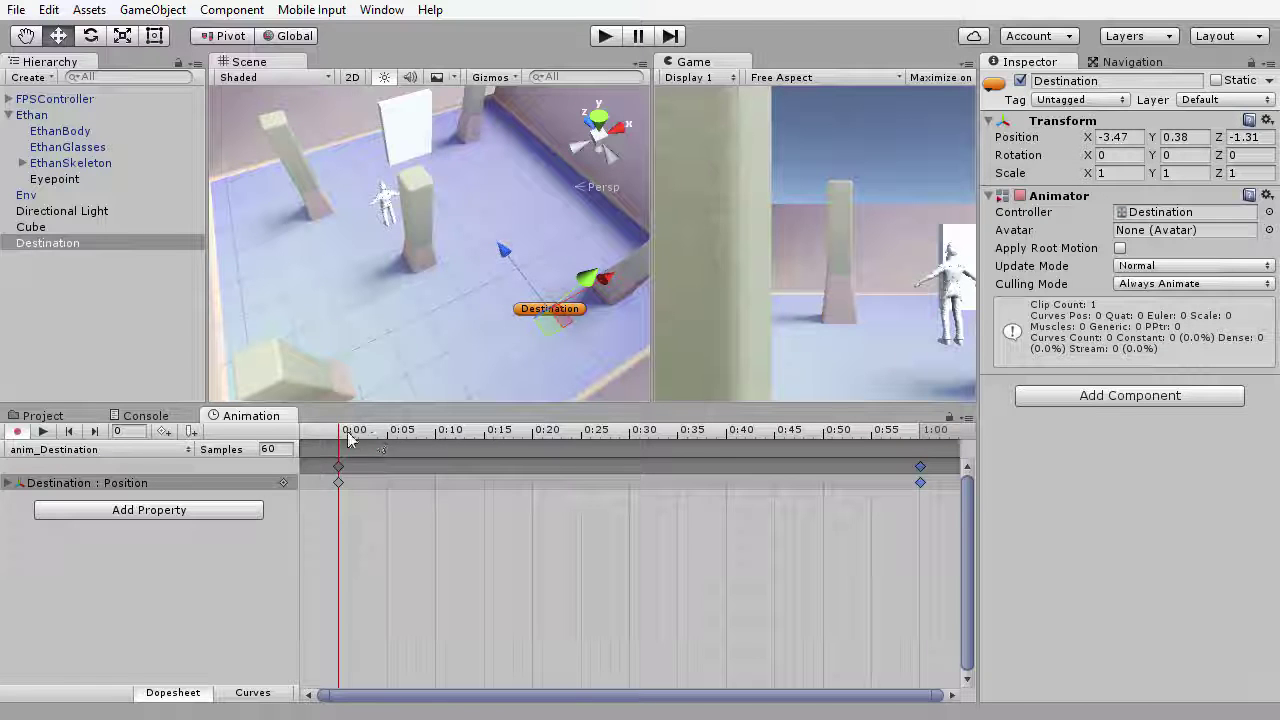
Step: In a top view of the scene, key Destination's position at frame 10 near the room's negative-X wall
{"action": "left_click_drag", "start_coordinate": [350, 437], "coordinate": [436, 438]}
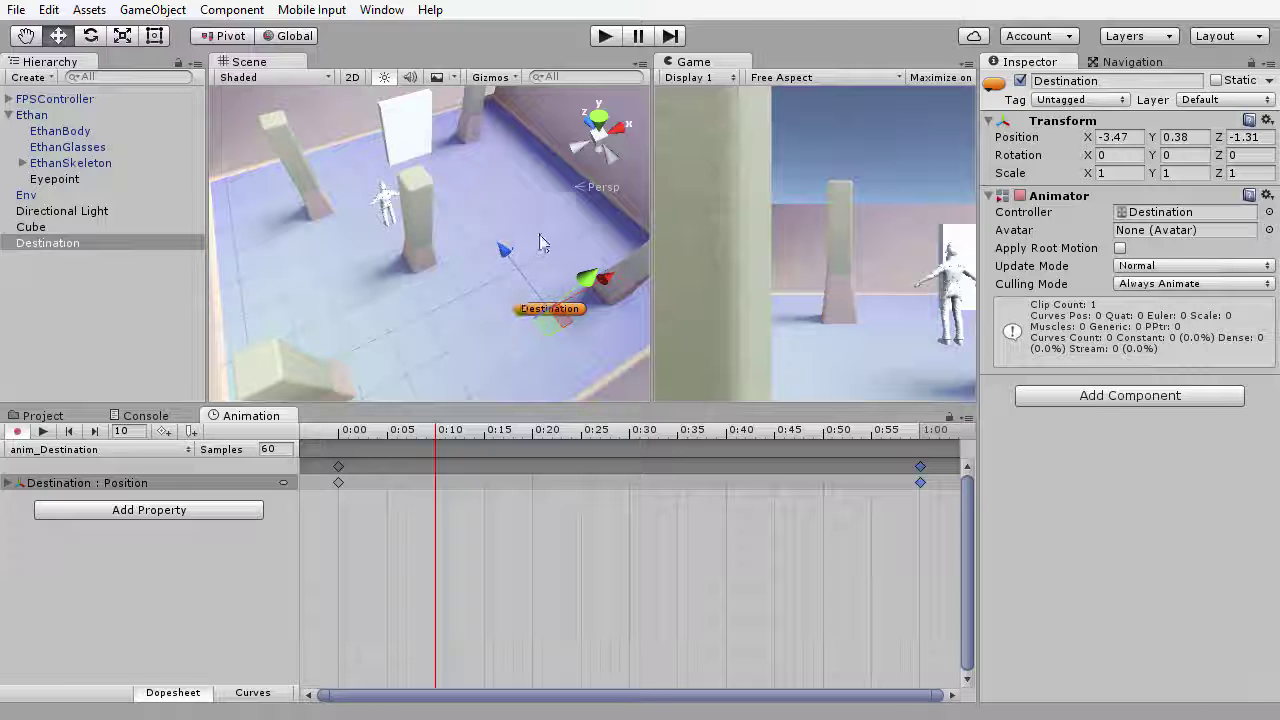
{"action": "left_click", "coordinate": [600, 120]}
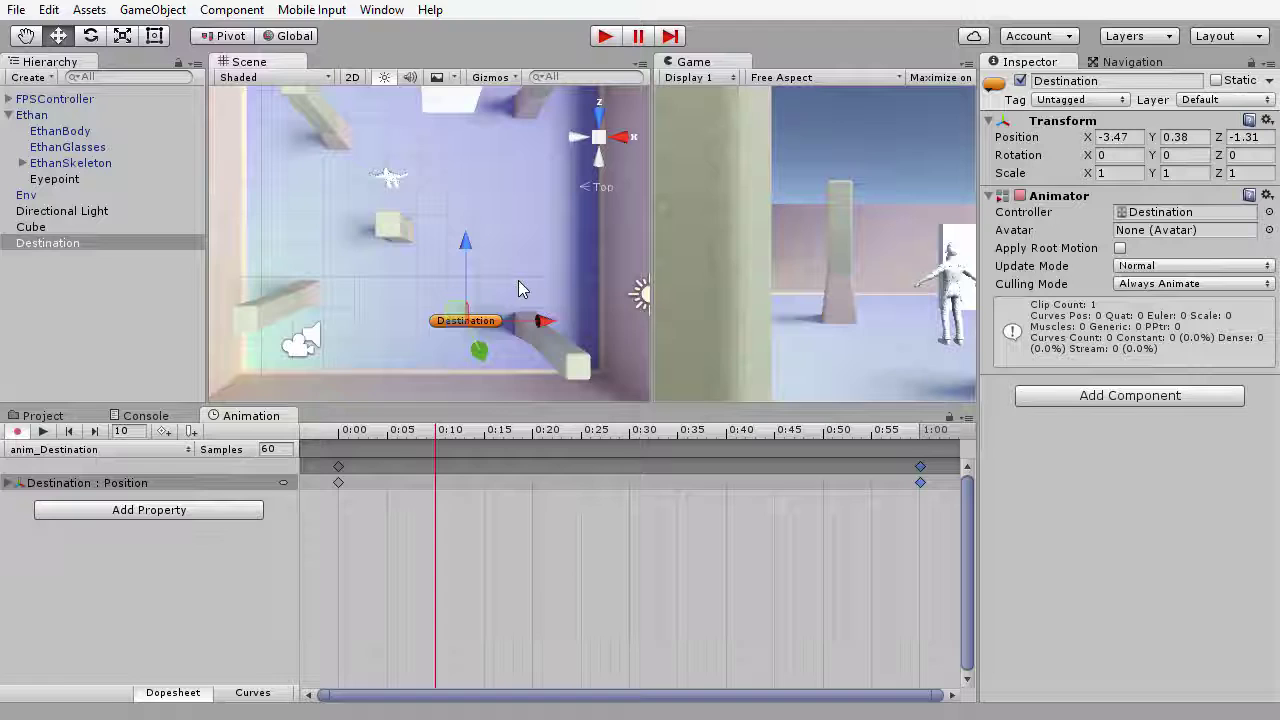
{"action": "mouse_move", "coordinate": [521, 285]}
{"action": "middle_mouse_down"}
{"action": "mouse_move", "coordinate": [492, 310]}
{"action": "mouse_move", "coordinate": [527, 291]}
{"action": "middle_mouse_up"}
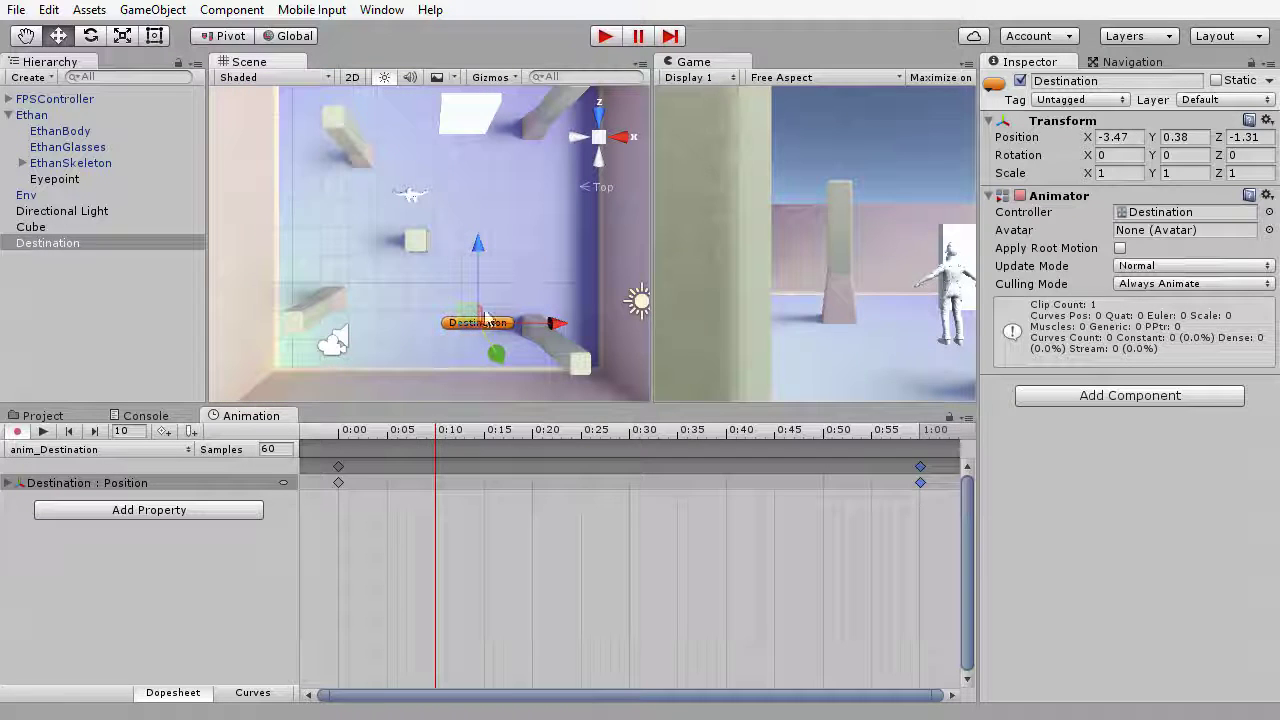
{"action": "left_click_drag", "start_coordinate": [466, 318], "coordinate": [321, 227]}
Step: Key Destination's position at about X -1.73, Z 3.9 on frame 25 and X -6.66, Z 6.44 on frame 40
{"action": "left_click_drag", "start_coordinate": [478, 443], "coordinate": [583, 445]}
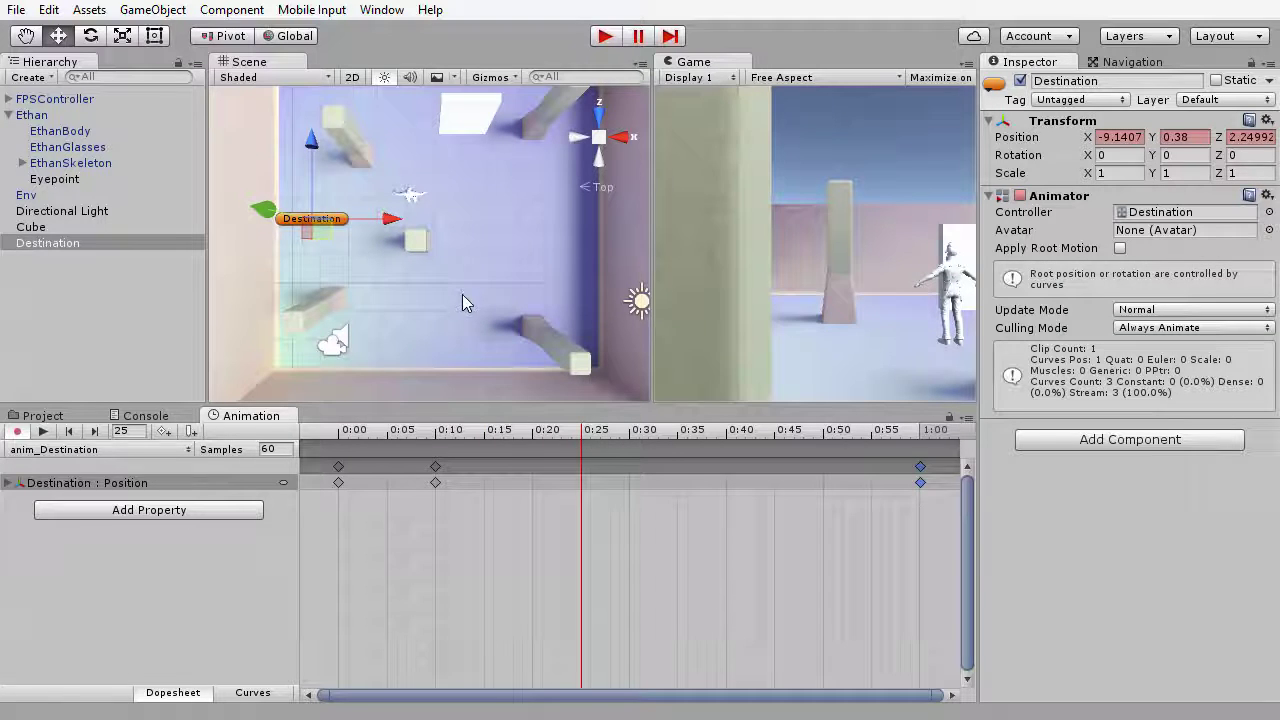
{"action": "left_click_drag", "start_coordinate": [325, 232], "coordinate": [540, 193]}
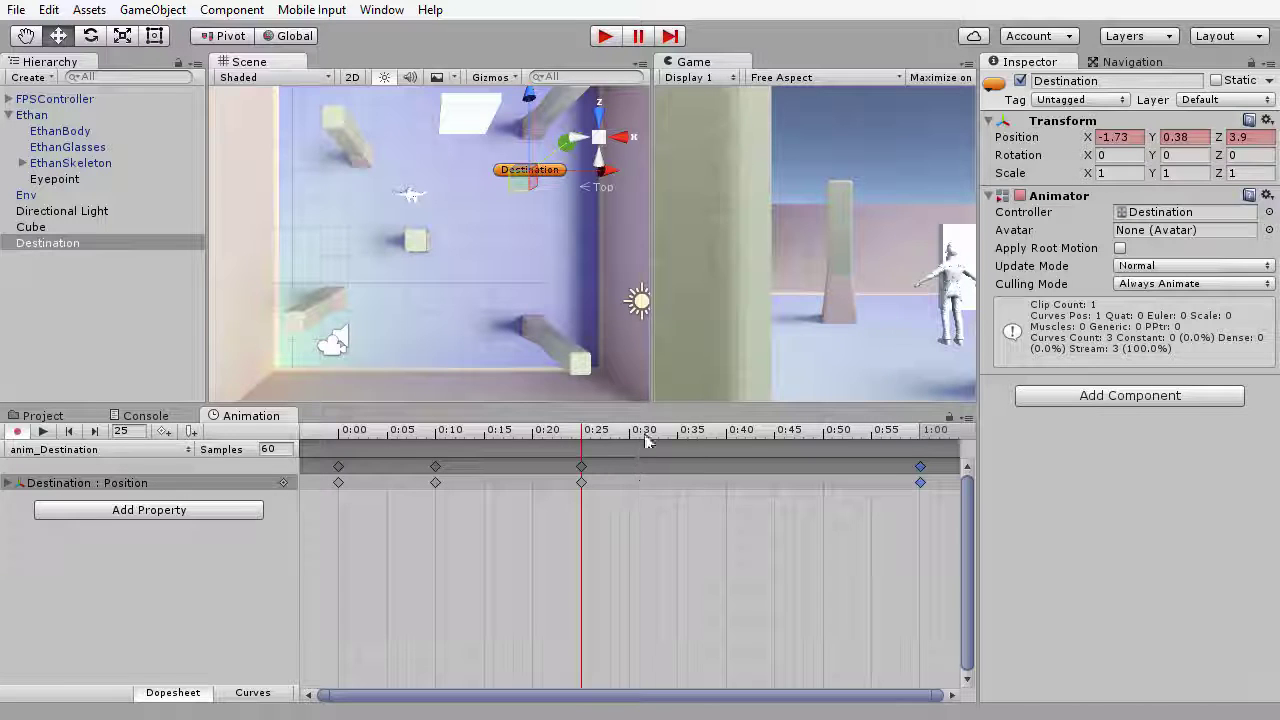
{"action": "left_click", "coordinate": [730, 436]}
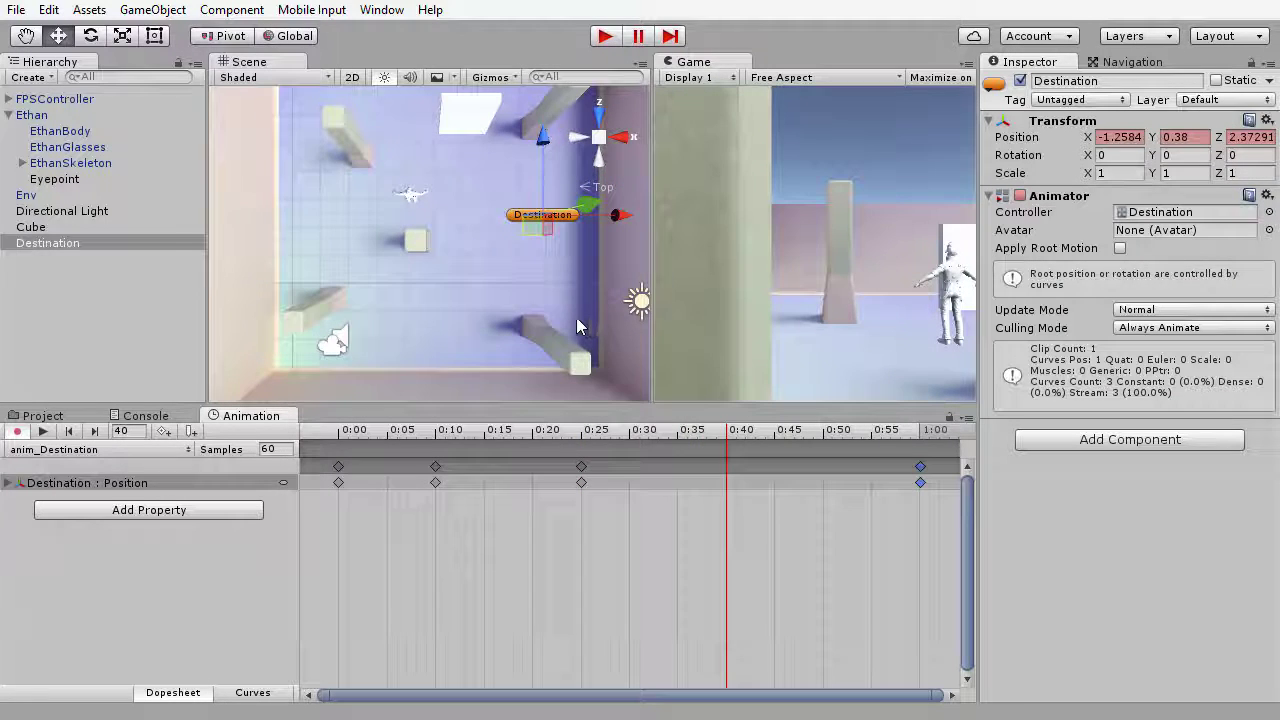
{"action": "scroll", "coordinate": [576, 320], "scroll_direction": "down", "scroll_amount": 3}
{"action": "left_click_drag", "start_coordinate": [512, 227], "coordinate": [382, 138]}
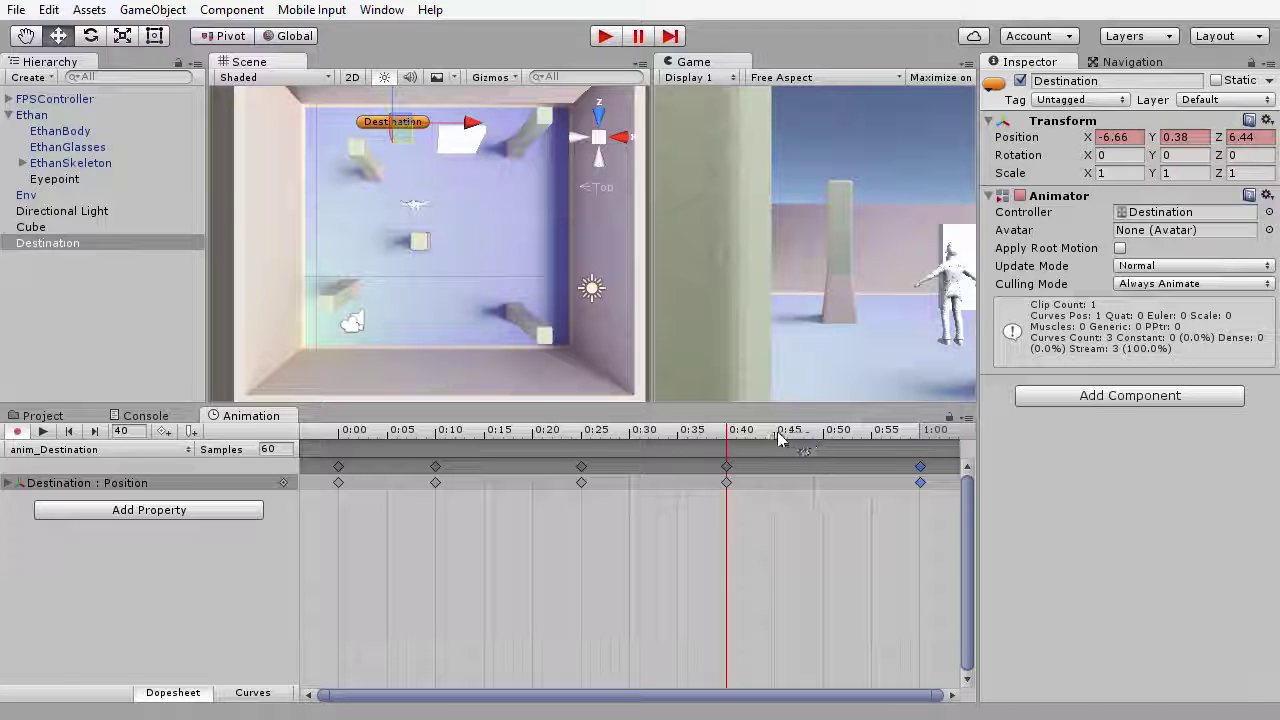
Step: Scrub through the Destination animation back to frame 0 and display its position curves framed in the curve editor
{"action": "left_click_drag", "start_coordinate": [777, 431], "coordinate": [443, 491]}
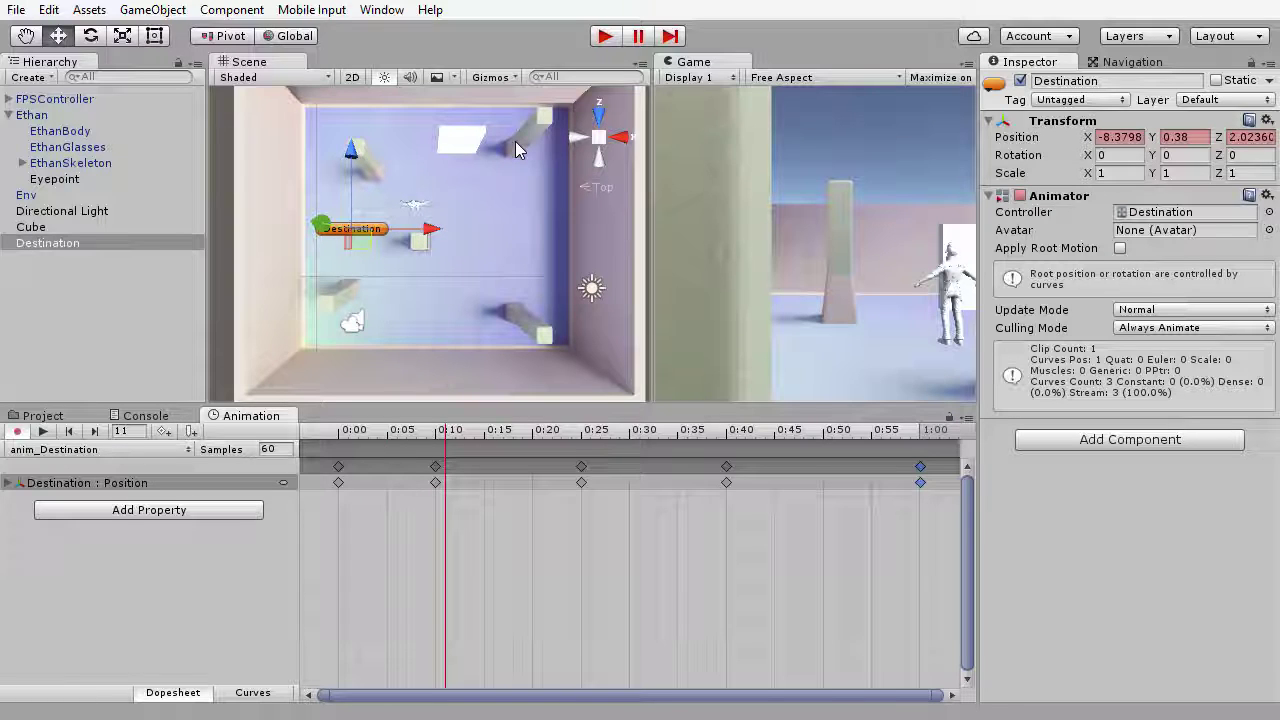
{"action": "left_click_drag", "start_coordinate": [390, 432], "coordinate": [343, 432]}
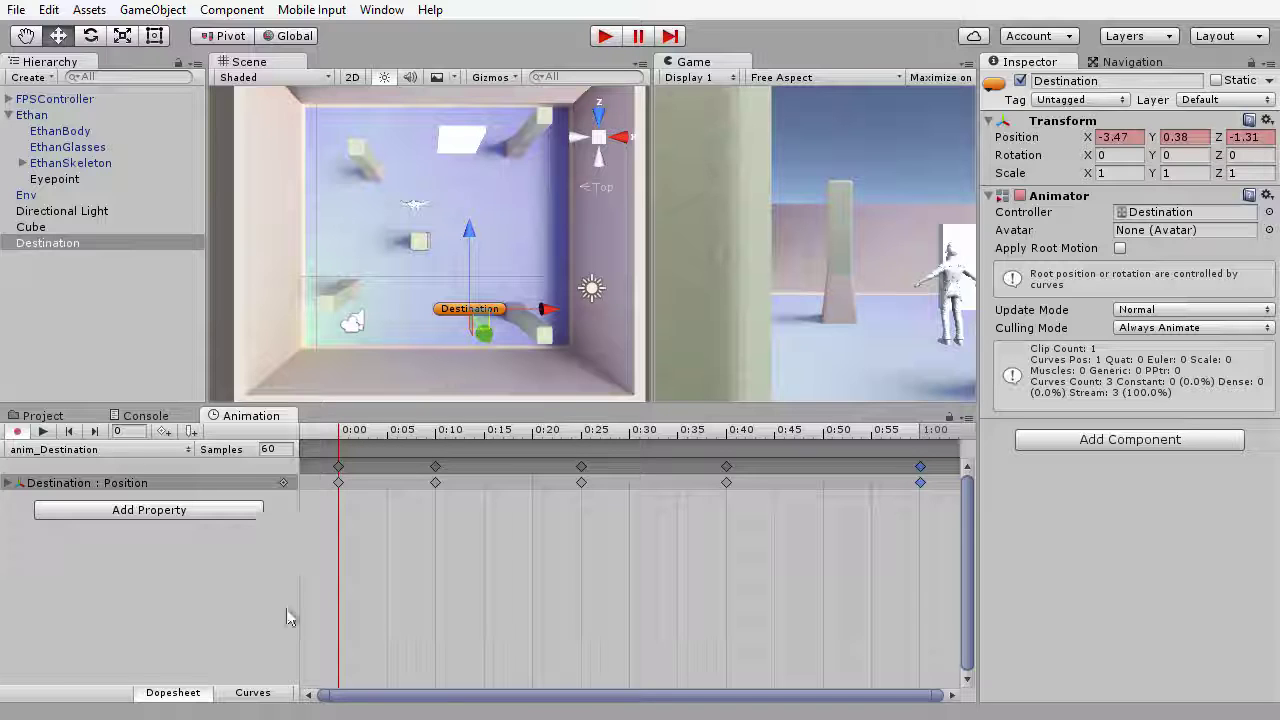
{"action": "left_click", "coordinate": [253, 693]}
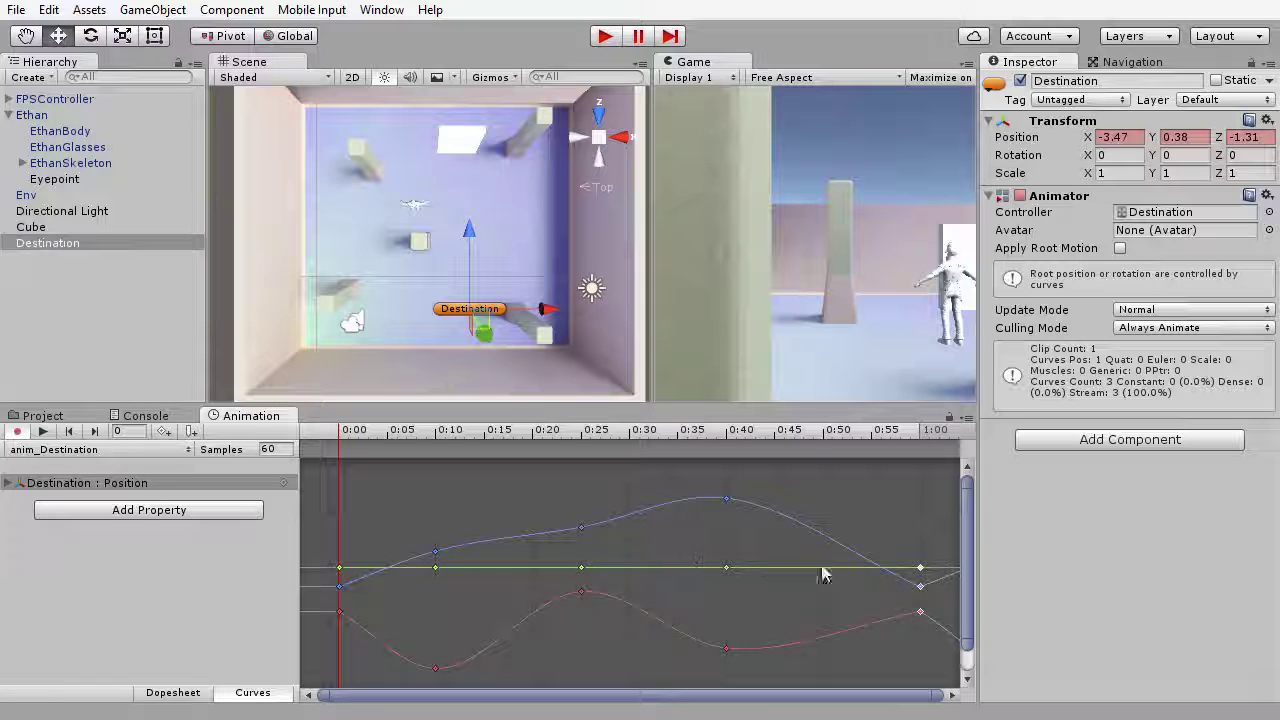
{"action": "scroll", "coordinate": [543, 591], "scroll_direction": "down", "scroll_amount": 5}
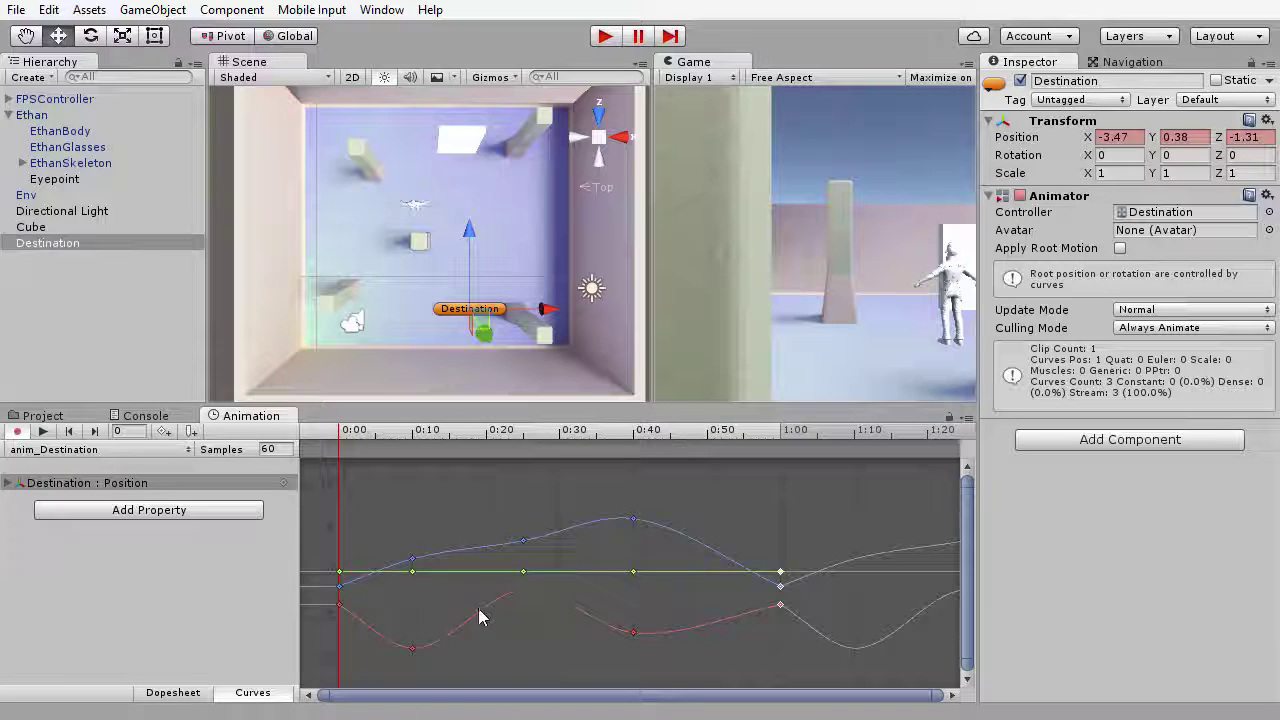
{"action": "key", "text": "f"}
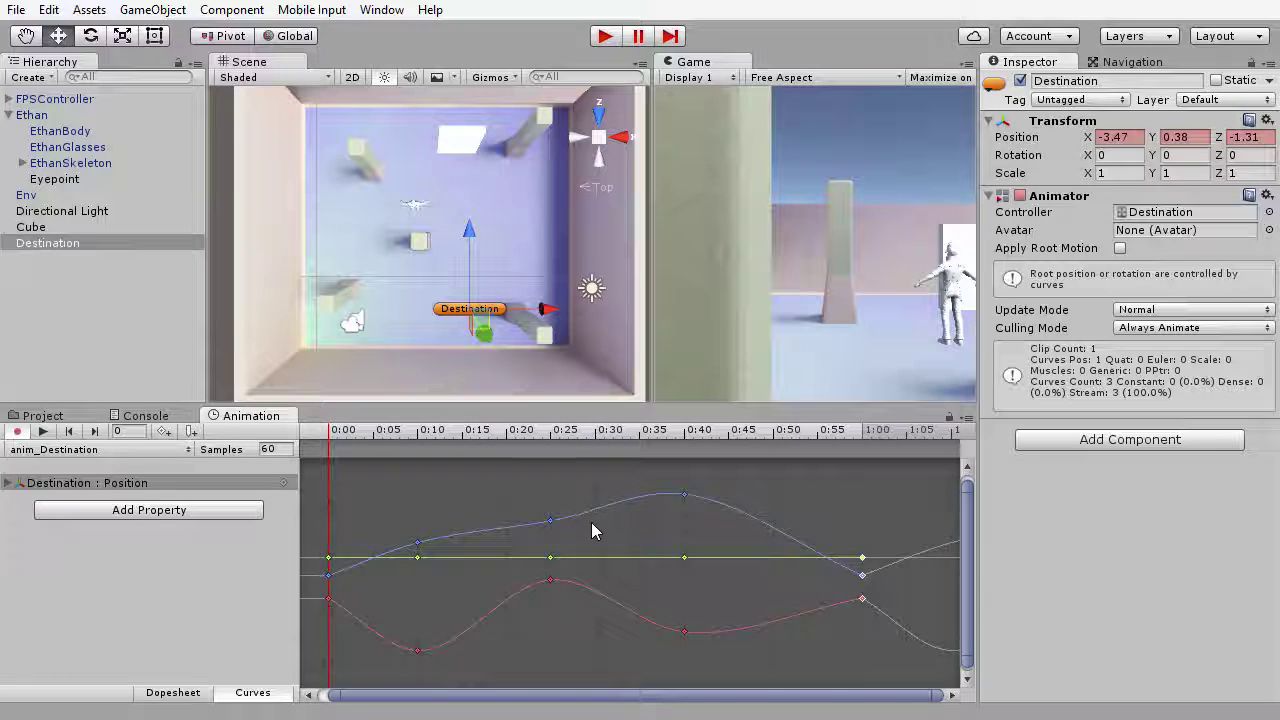
{"action": "middle_click_drag", "start_coordinate": [426, 603], "coordinate": [436, 579]}
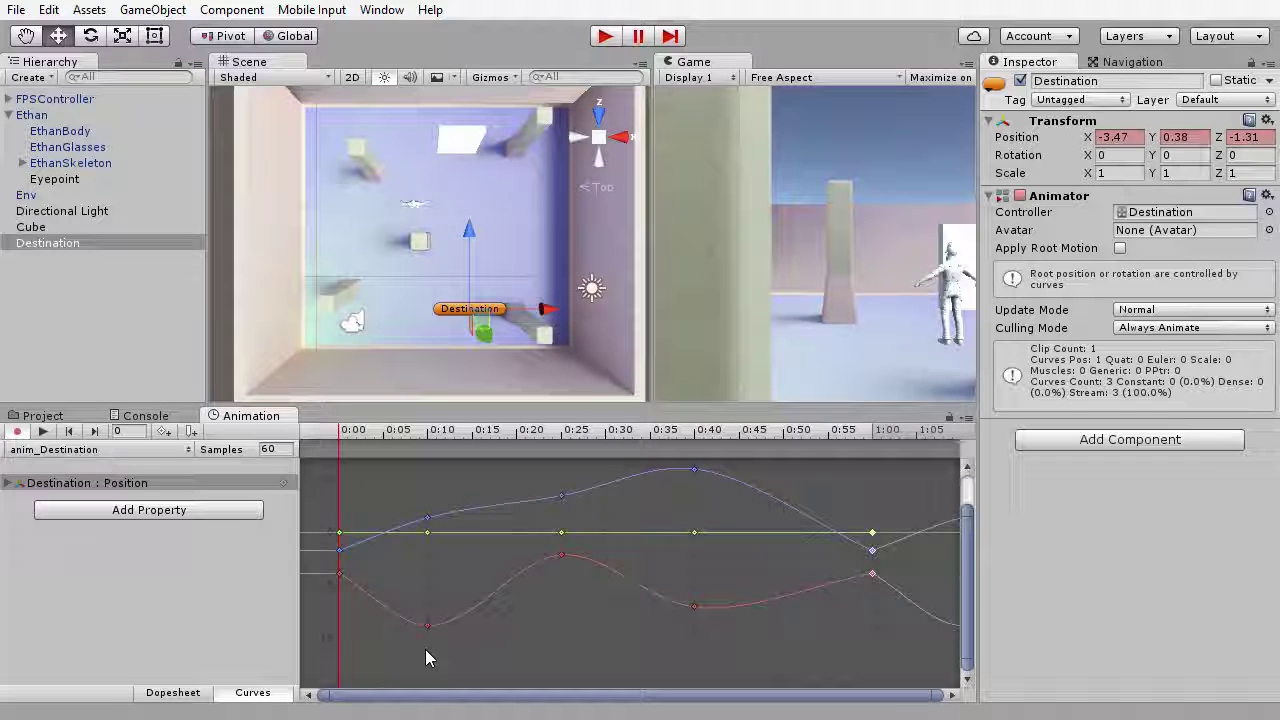
Step: Make the first keys of the X and Z position curves stepped so each holds its value until frame 10
{"action": "right_click", "coordinate": [340, 578]}
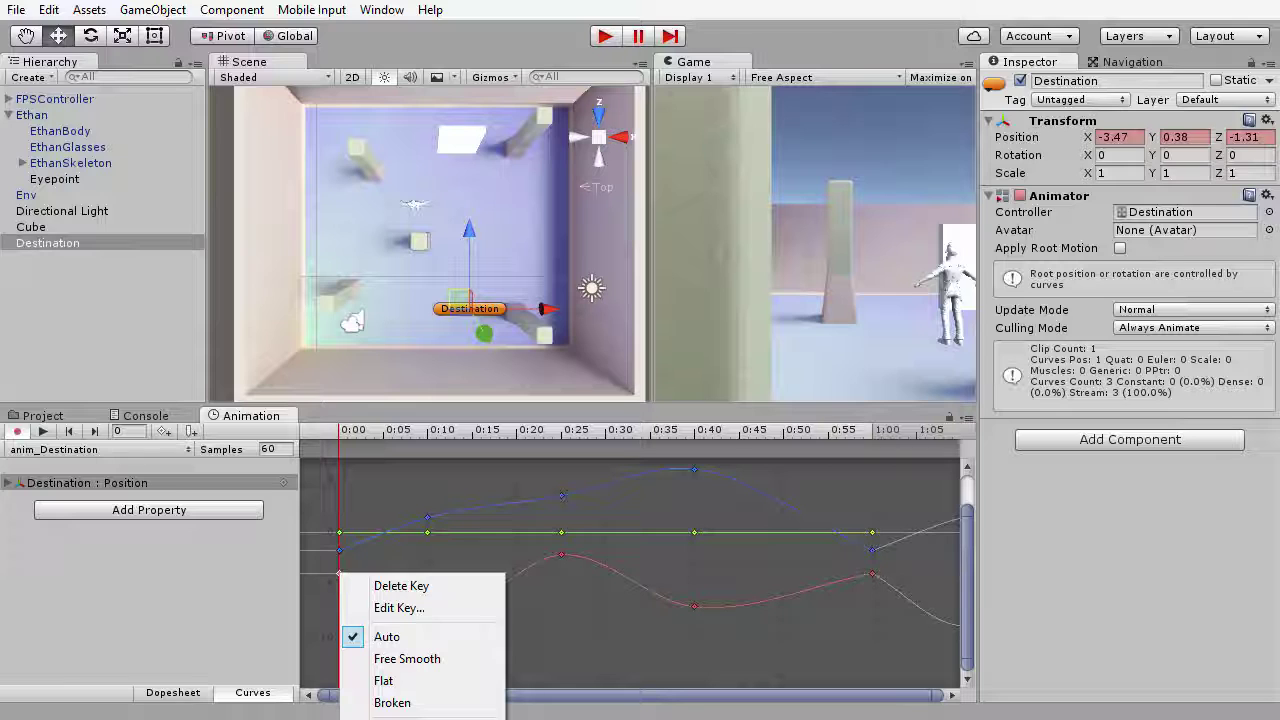
{"action": "left_click", "coordinate": [408, 663]}
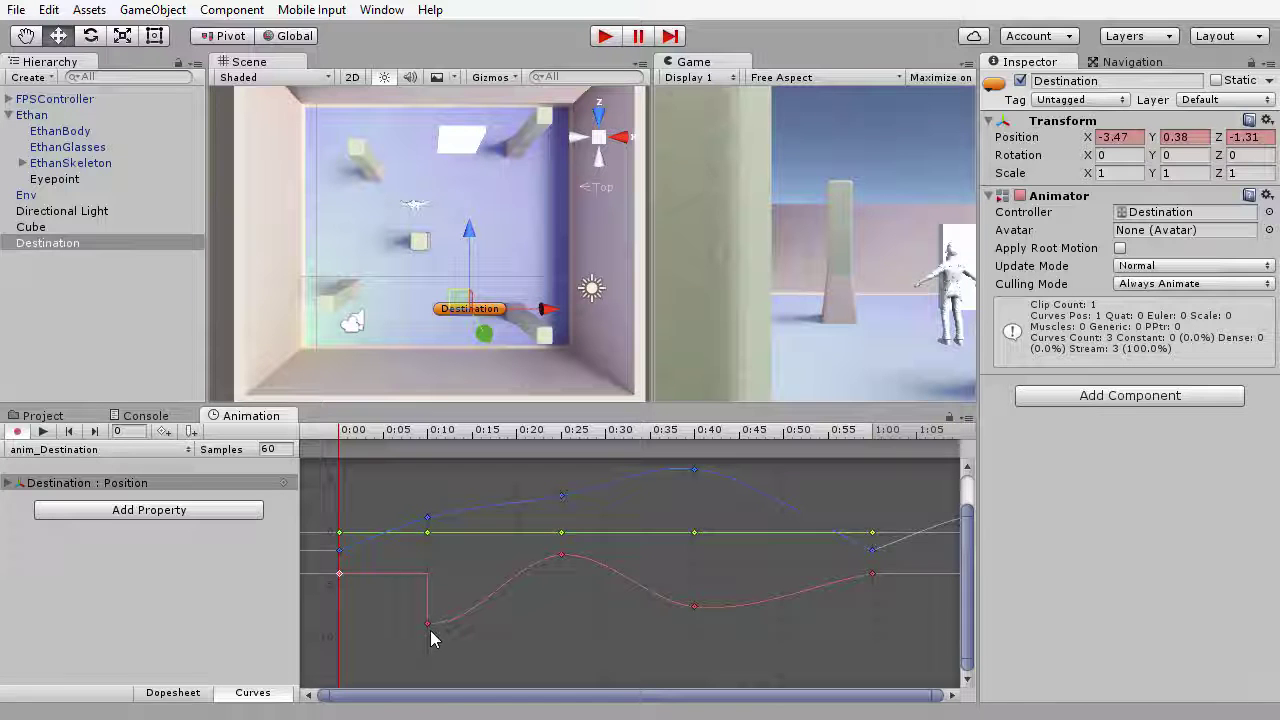
{"action": "left_click", "coordinate": [340, 556]}
{"action": "right_click", "coordinate": [340, 552]}
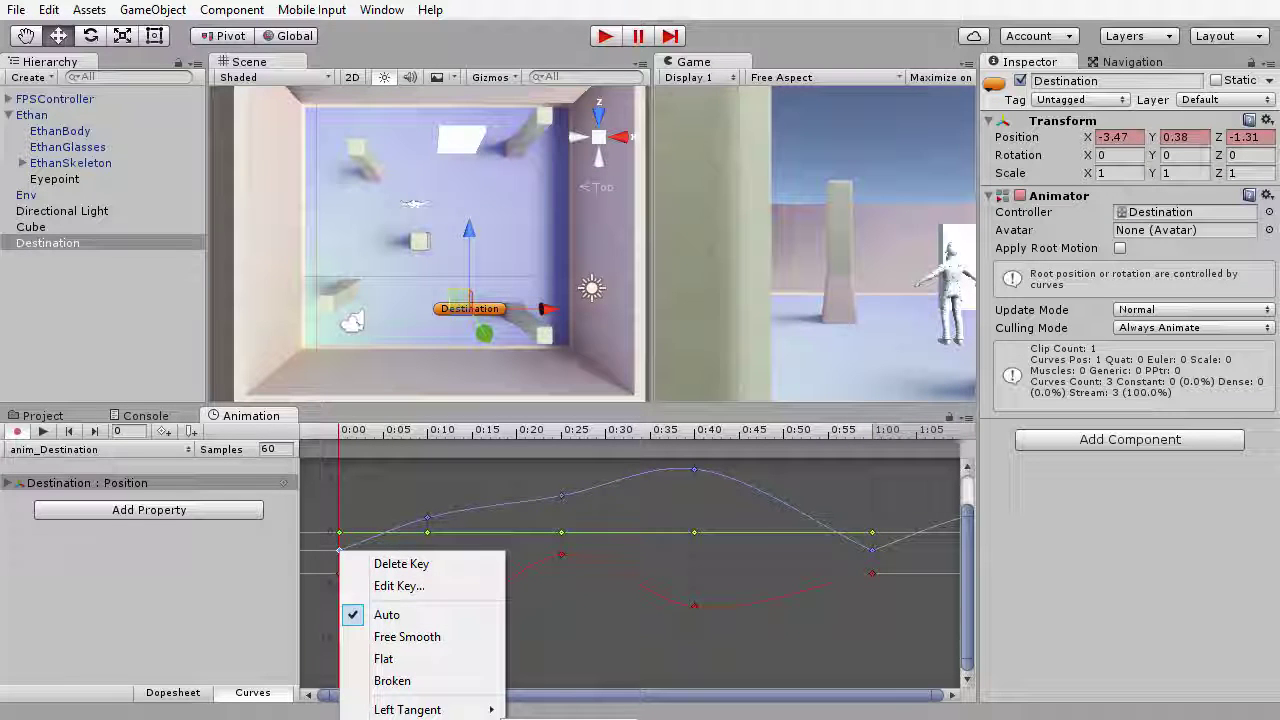
{"action": "left_click", "coordinate": [403, 568]}
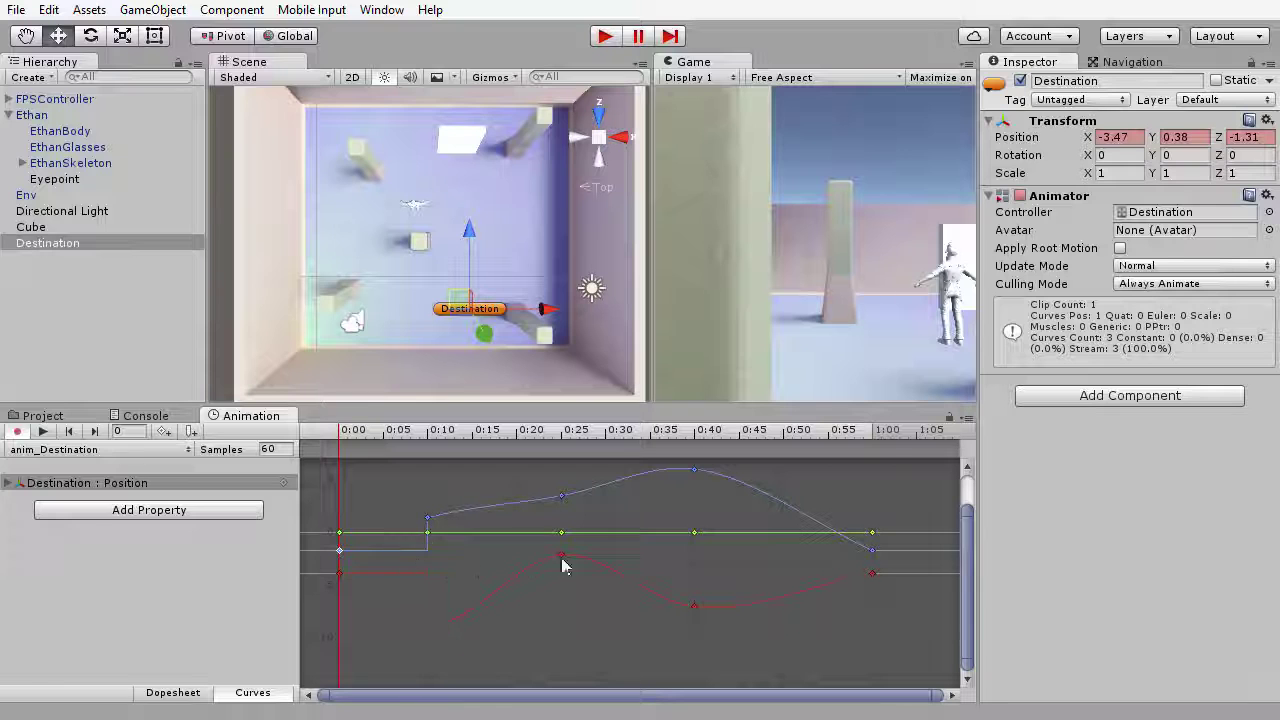
Step: Make the remaining X and Z position keys stepped too, and scrub the timeline to check Destination's jumps
{"action": "middle_click_drag", "start_coordinate": [563, 567], "coordinate": [590, 572]}
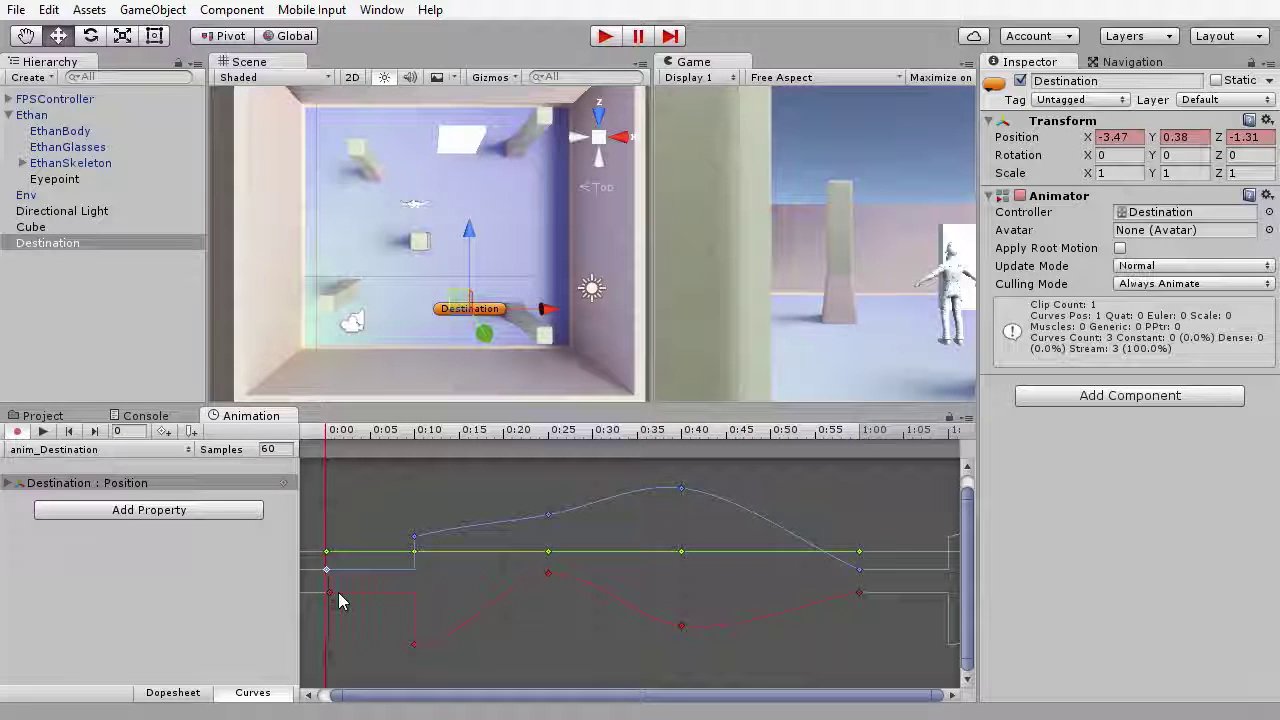
{"action": "left_click_drag", "start_coordinate": [339, 595], "coordinate": [412, 596]}
{"action": "left_click_drag", "start_coordinate": [408, 652], "coordinate": [408, 644]}
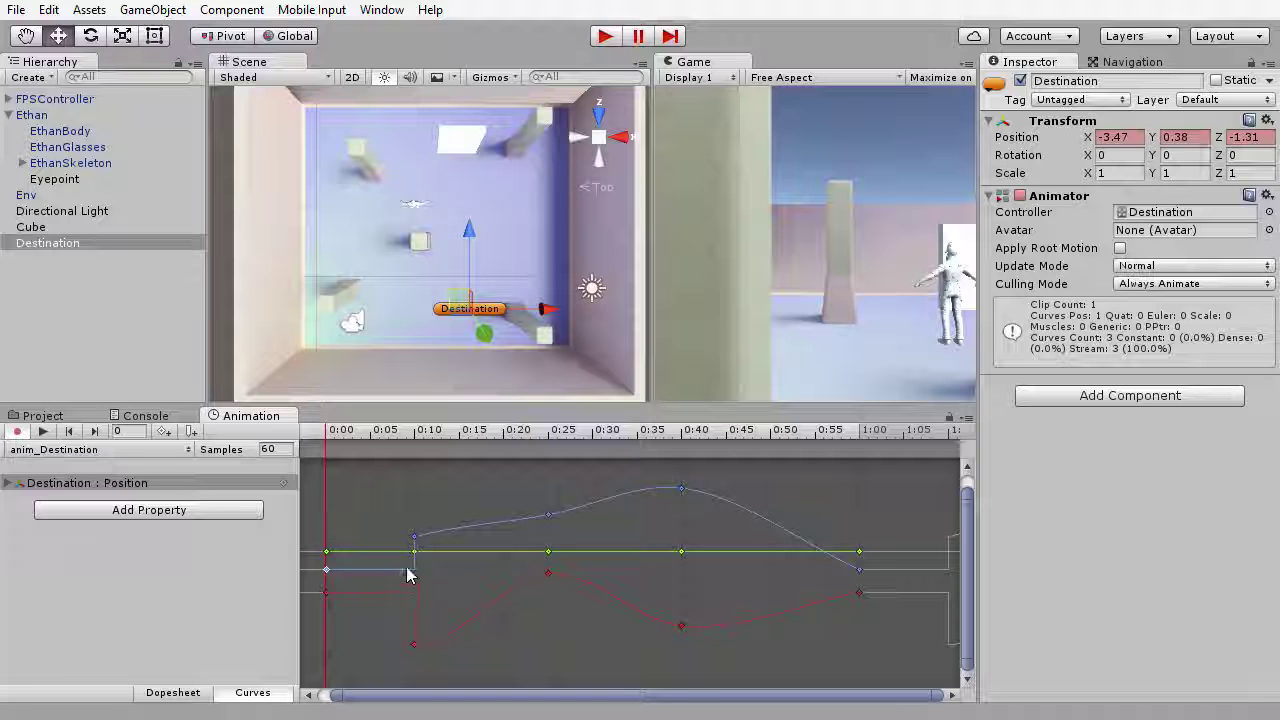
{"action": "right_click", "coordinate": [469, 552]}
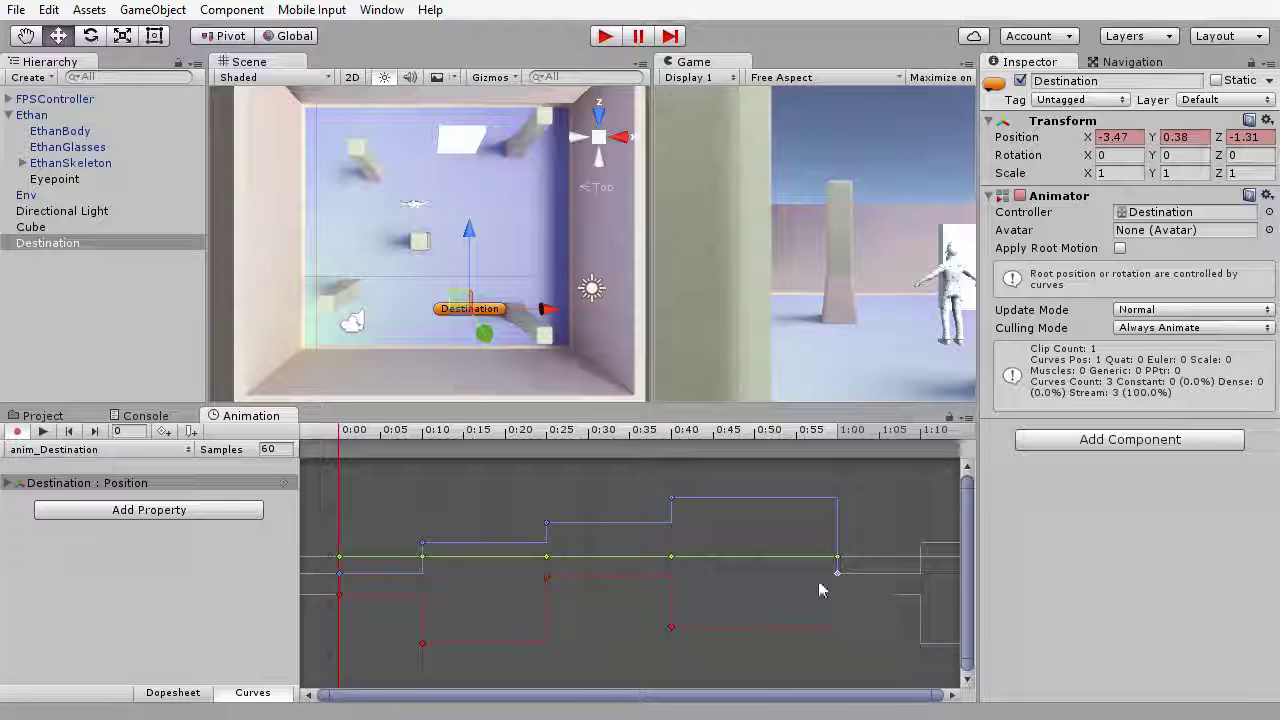
{"action": "left_click_drag", "start_coordinate": [345, 440], "coordinate": [862, 466]}
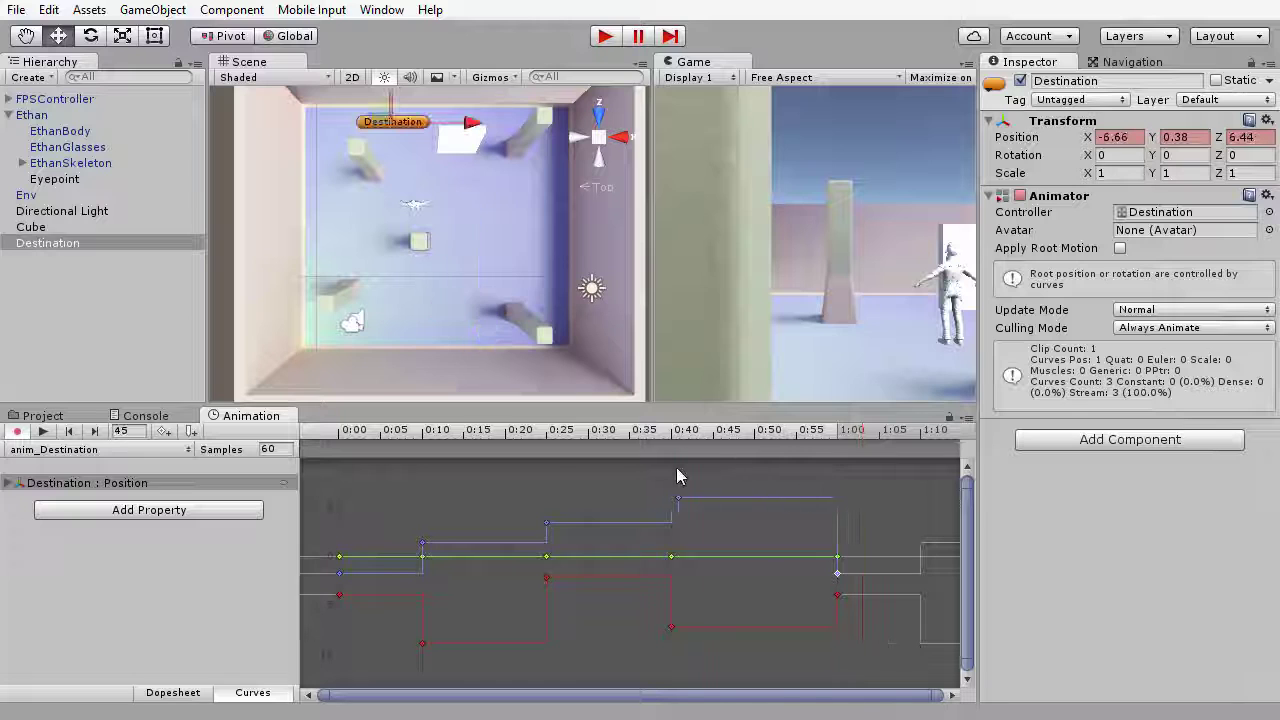
Step: Return the Destination animation to frame 0 and play-test the scene to watch Ethan follow the jumping Destination
{"action": "left_click_drag", "start_coordinate": [676, 477], "coordinate": [320, 508]}
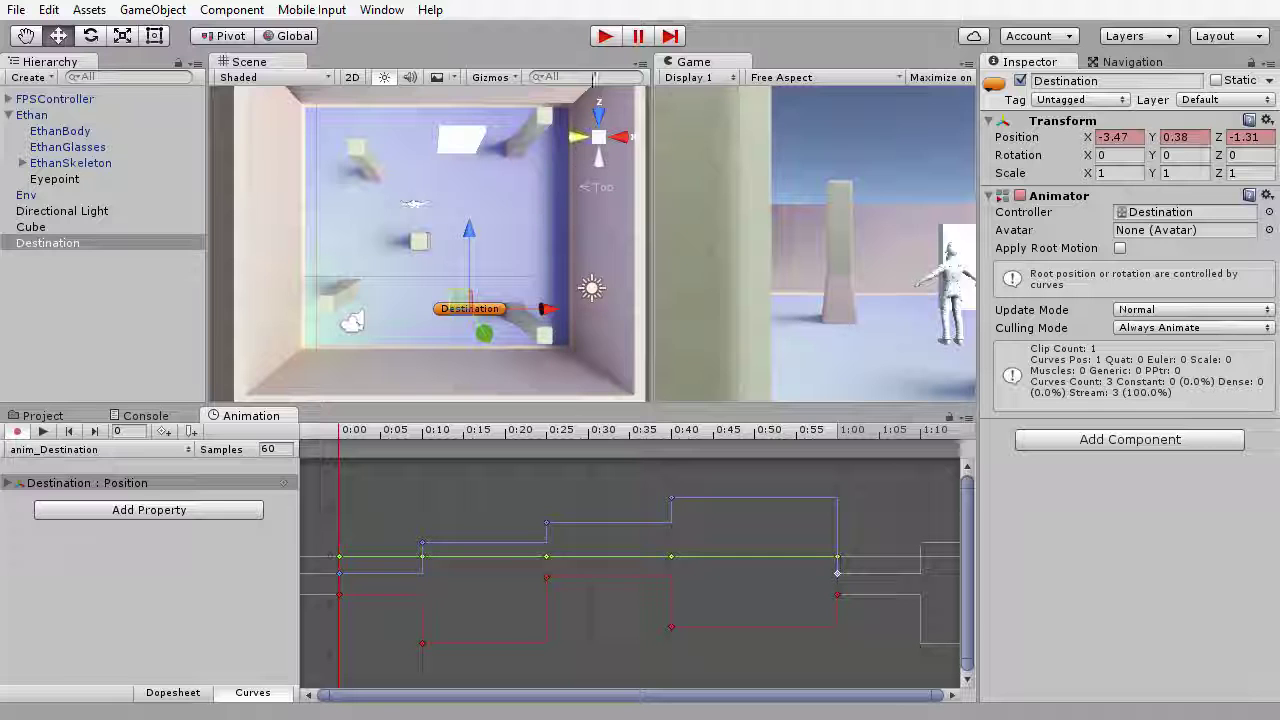
{"action": "left_click", "coordinate": [604, 36]}
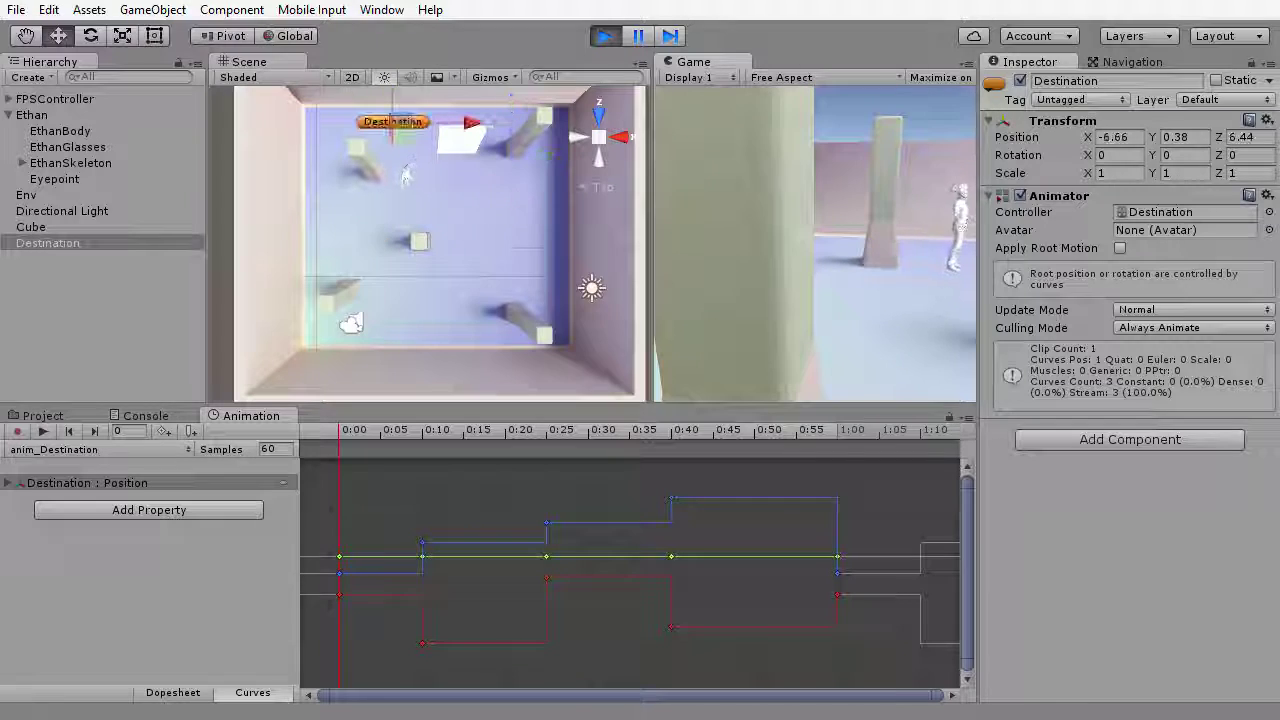
{"action": "key", "text": "ctrl+p"}
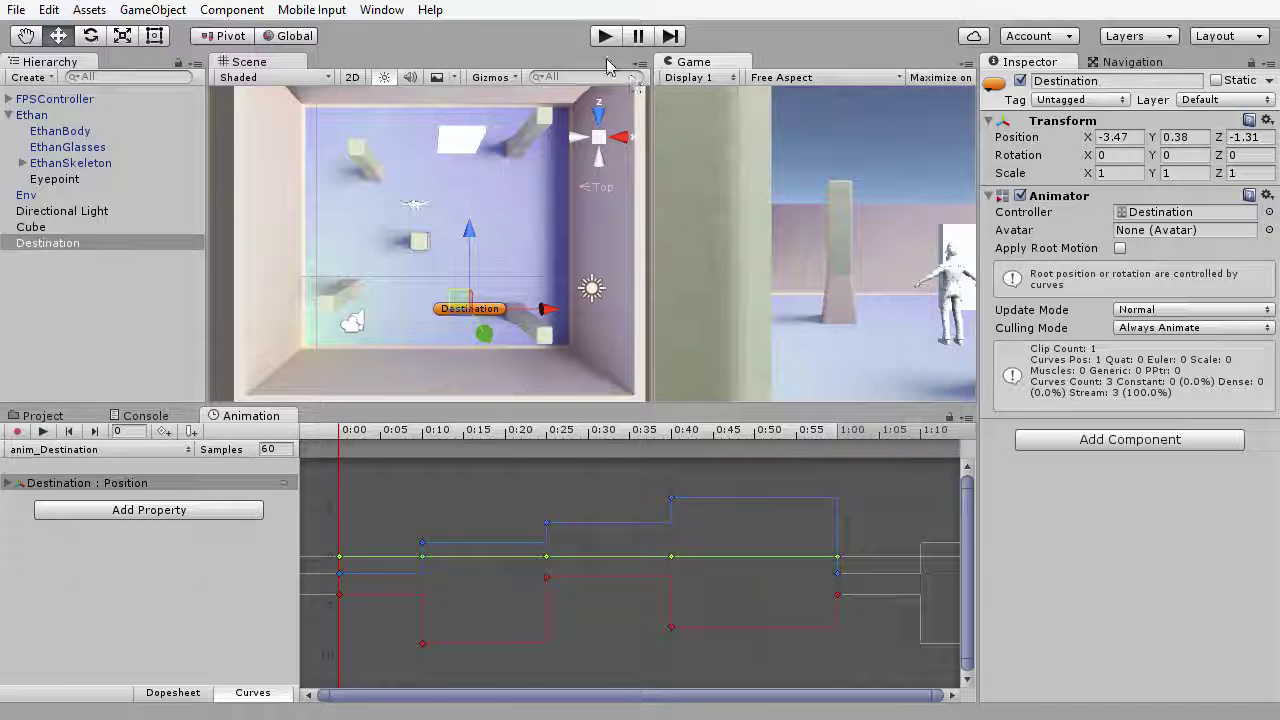
Step: Open Destination's animator controller, move the anim_Destination state higher in the graph, and set its speed to 0.1
{"action": "left_click", "coordinate": [52, 245]}
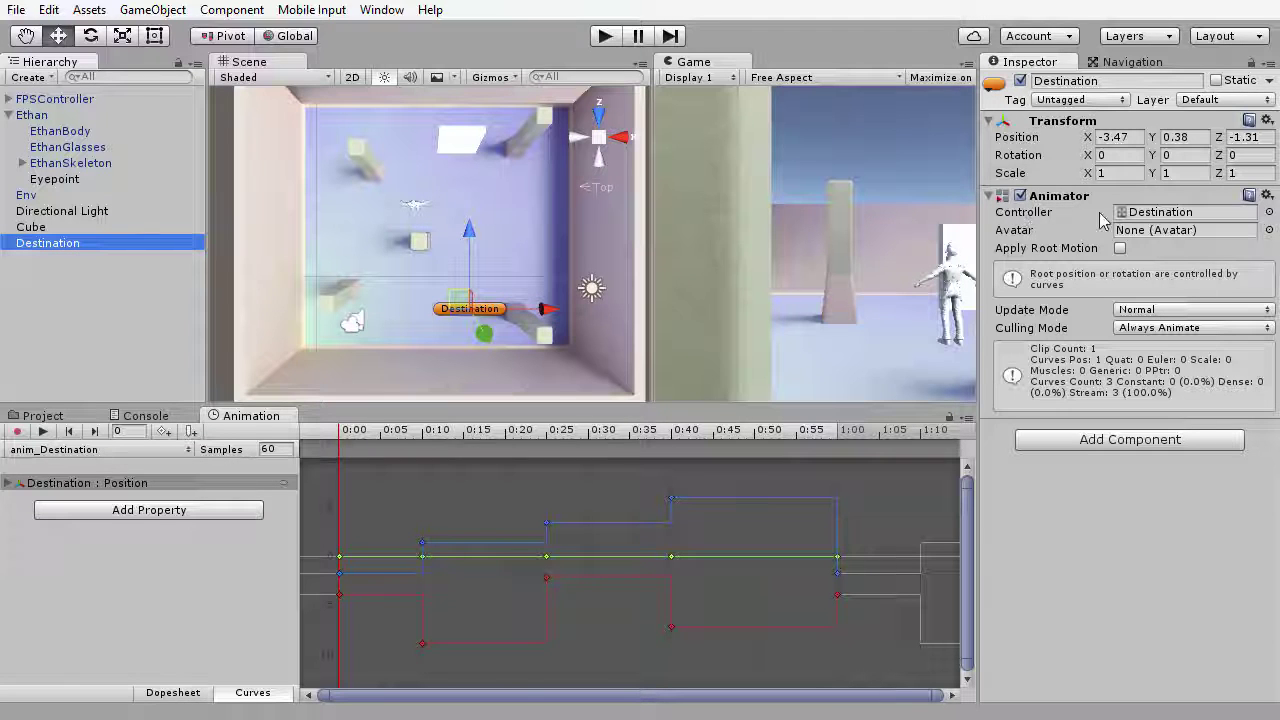
{"action": "double_click", "coordinate": [1135, 213]}
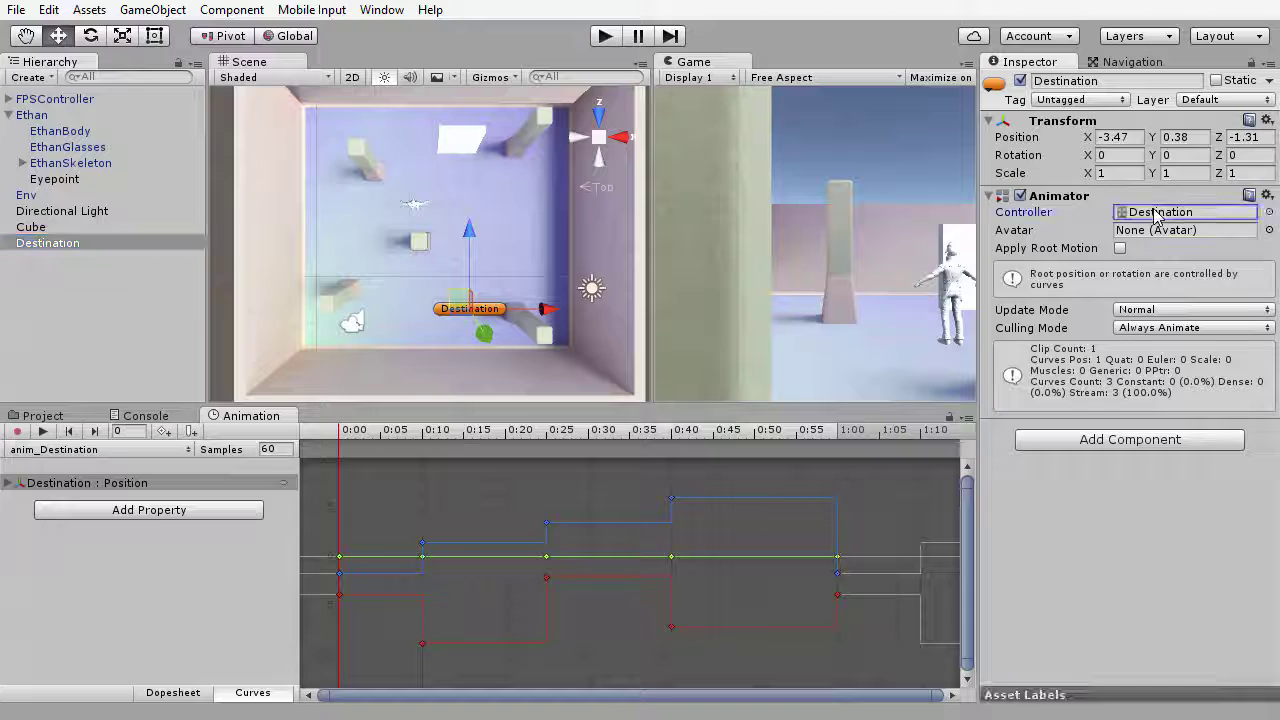
{"action": "middle_click_drag", "start_coordinate": [455, 279], "coordinate": [577, 285]}
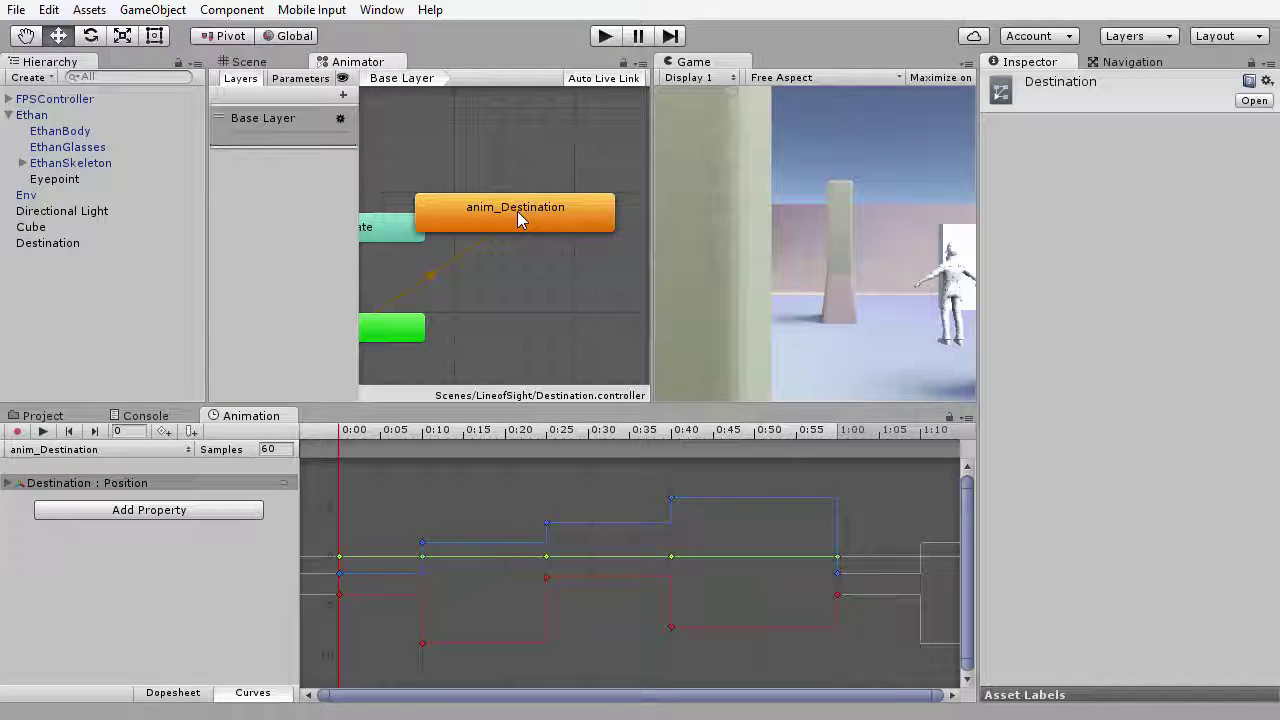
{"action": "left_click_drag", "start_coordinate": [517, 211], "coordinate": [529, 153]}
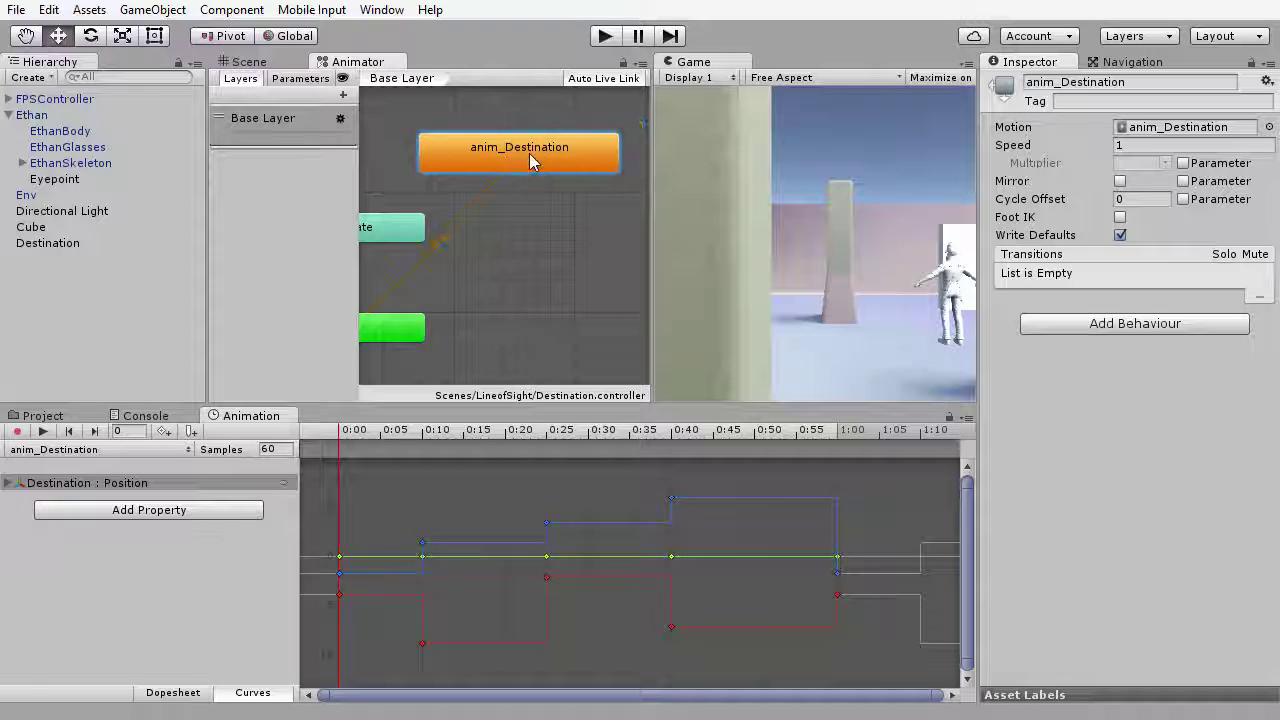
{"action": "left_click", "coordinate": [1133, 144]}
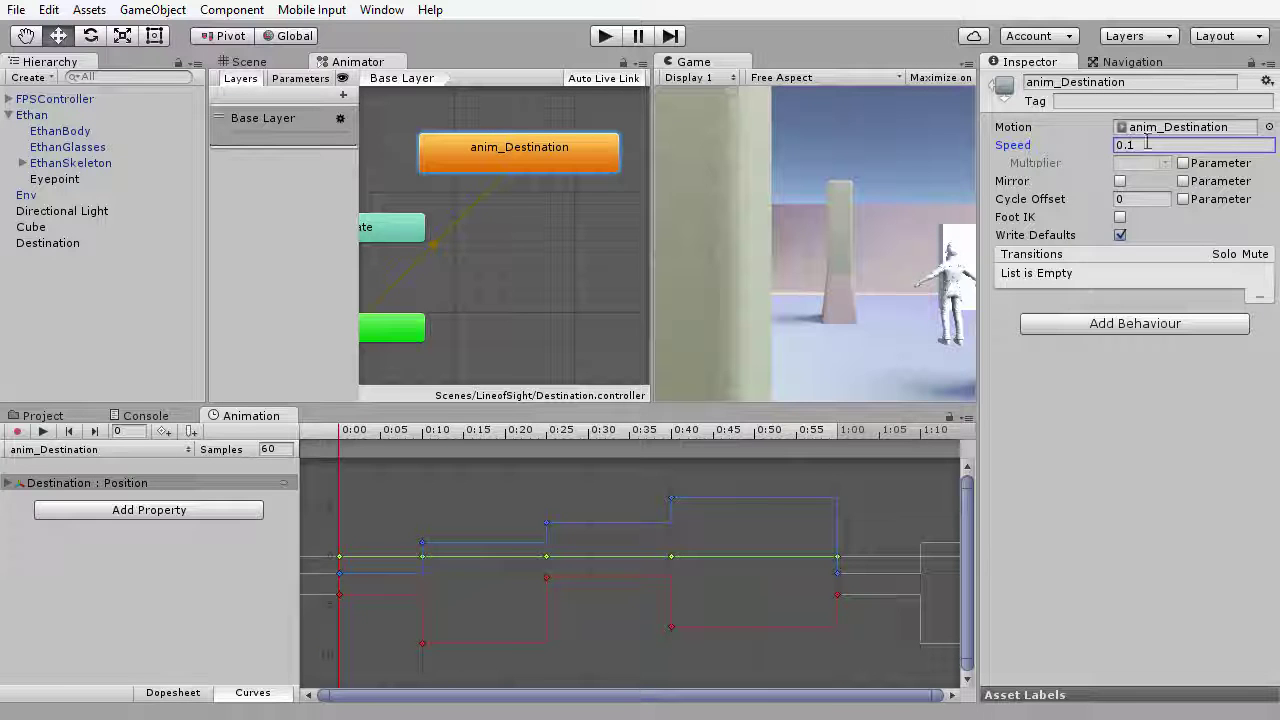
Step: Return to the Scene view and play-test the scene with the slowed Destination animation
{"action": "left_click", "coordinate": [273, 62]}
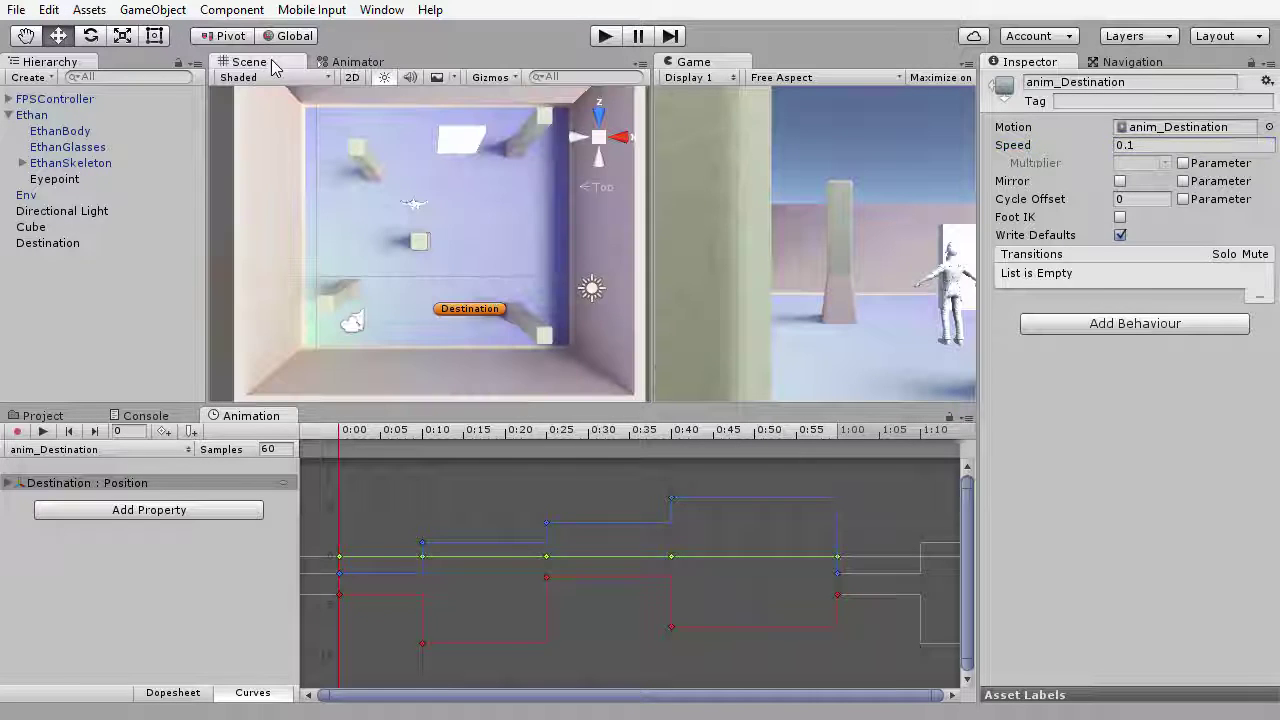
{"action": "left_click", "coordinate": [605, 37]}
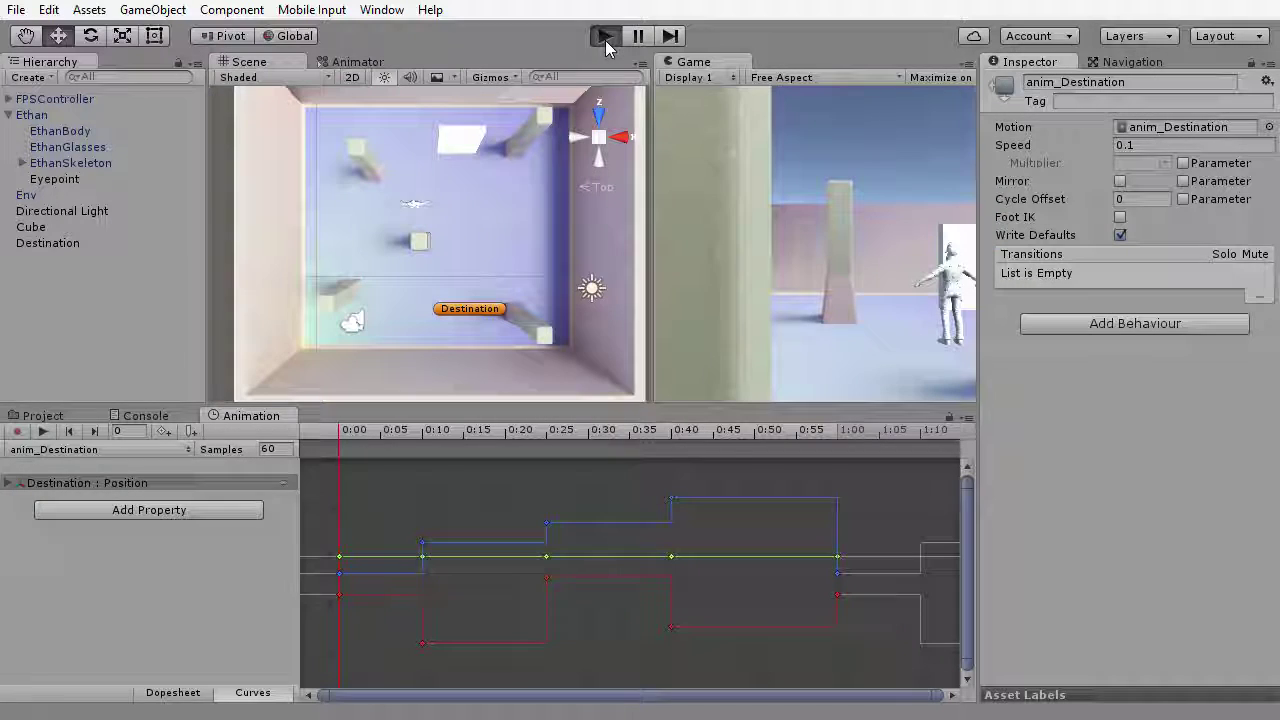